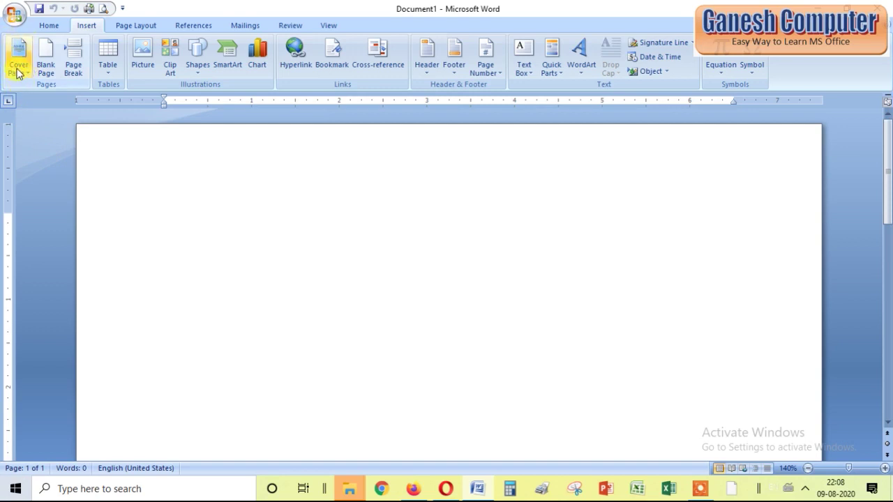
- Generate sample paragraphs in the empty document with =rand(150)
{"action": "left_click", "coordinate": [177, 213]}
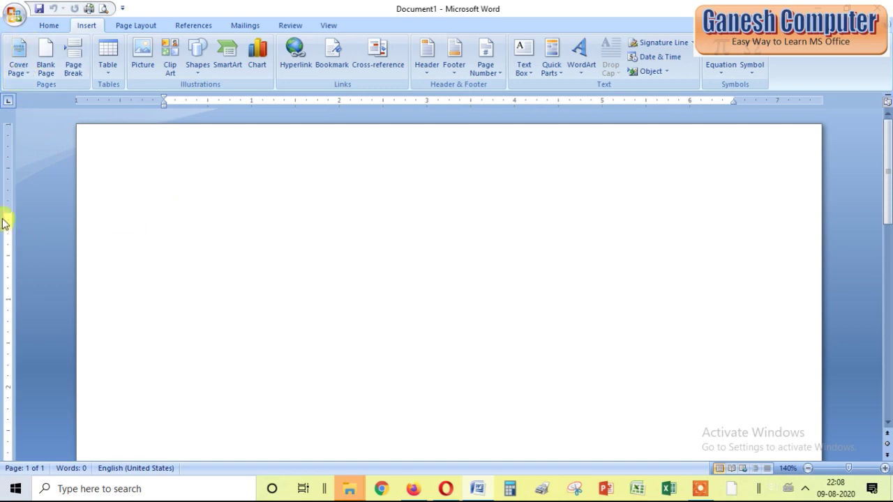
{"action": "left_click_drag", "start_coordinate": [7, 213], "coordinate": [11, 183]}
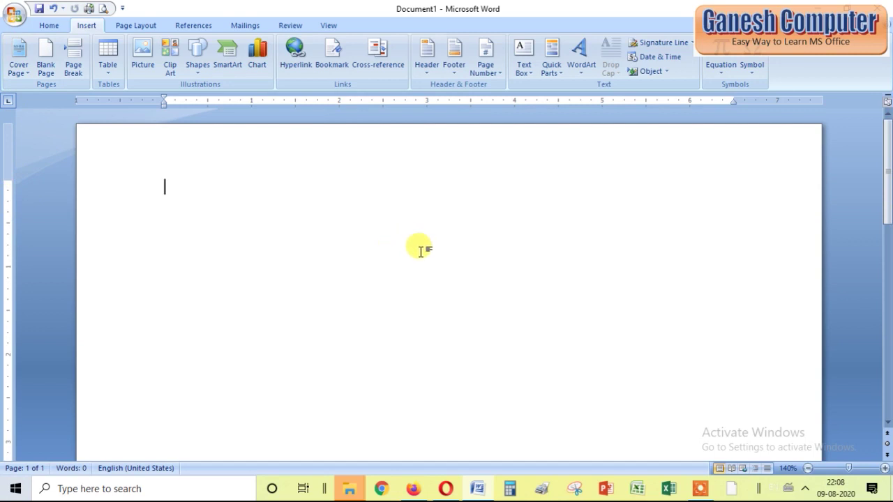
{"action": "type", "text": "="}
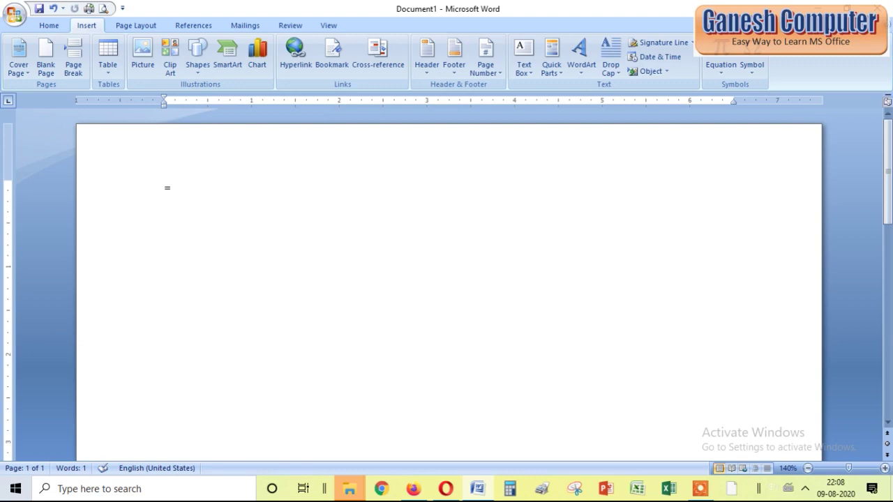
{"action": "type", "text": "ran"}
{"action": "type", "text": "d("}
{"action": "type", "text": "150"}
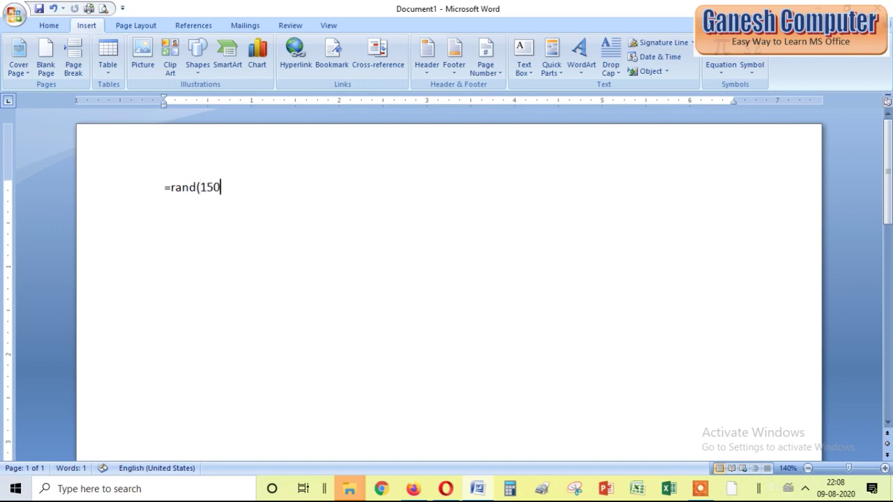
{"action": "type", "text": ")"}
{"action": "key", "text": "Return"}
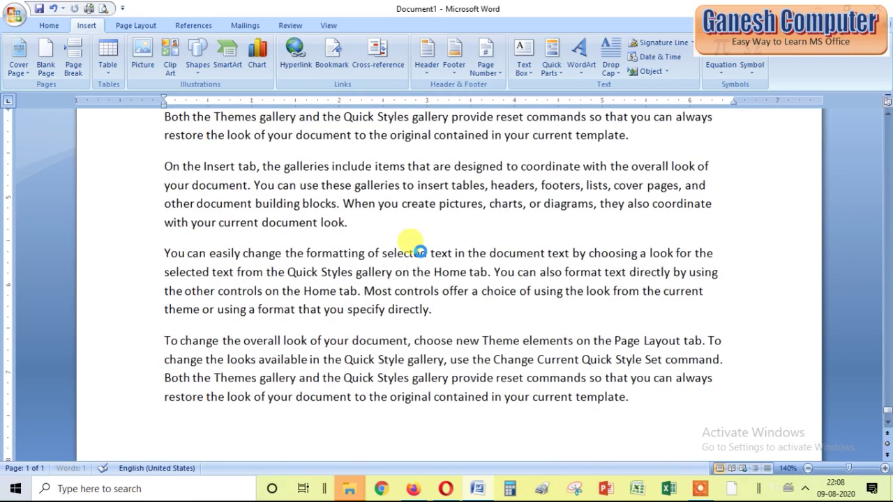
- Paste more sample paragraphs onto the empty last line of the document
{"action": "left_click", "coordinate": [373, 341]}
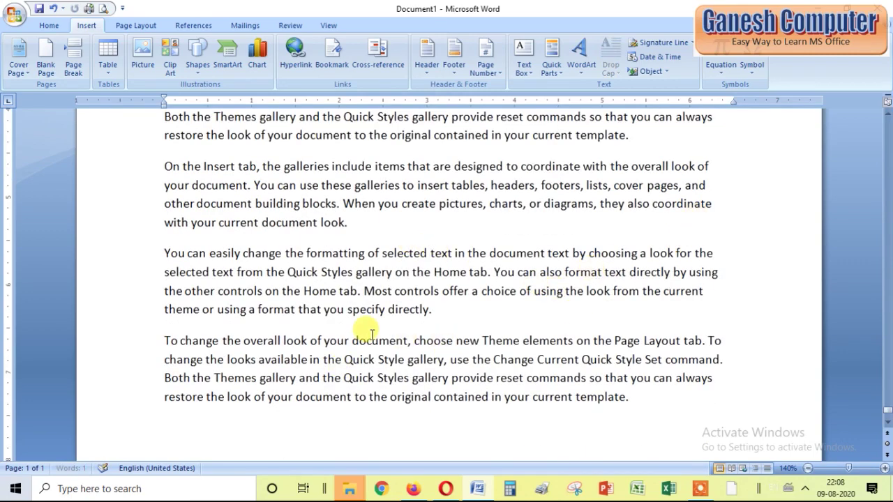
{"action": "scroll", "coordinate": [454, 335], "scroll_direction": "down", "scroll_amount": 2}
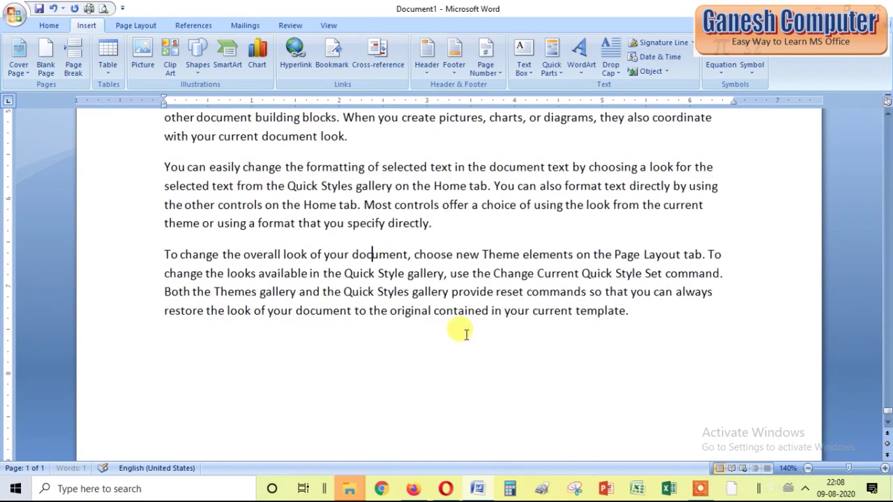
{"action": "scroll", "coordinate": [462, 333], "scroll_direction": "down", "scroll_amount": 2}
{"action": "left_click", "coordinate": [459, 278]}
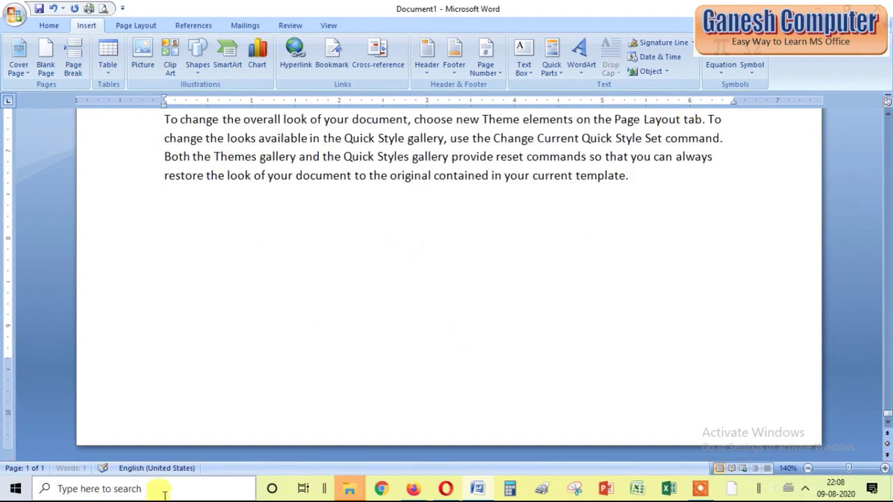
{"action": "left_click", "coordinate": [446, 224]}
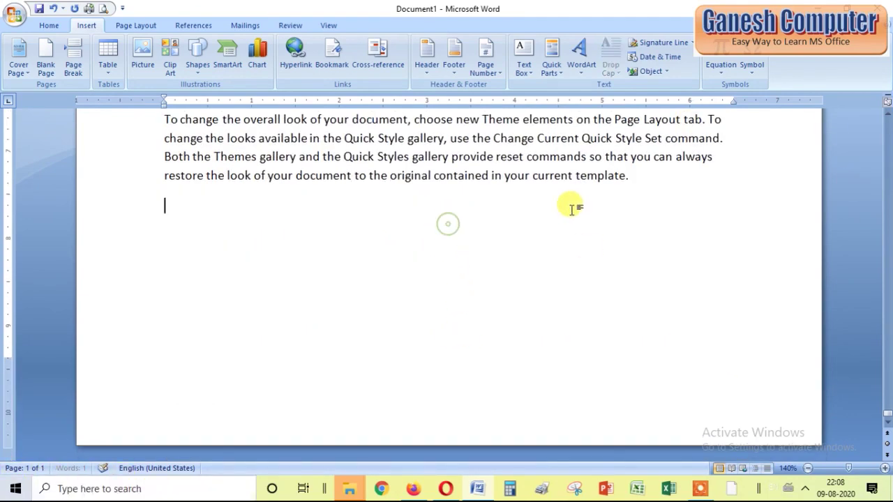
{"action": "key", "text": "ctrl+v"}
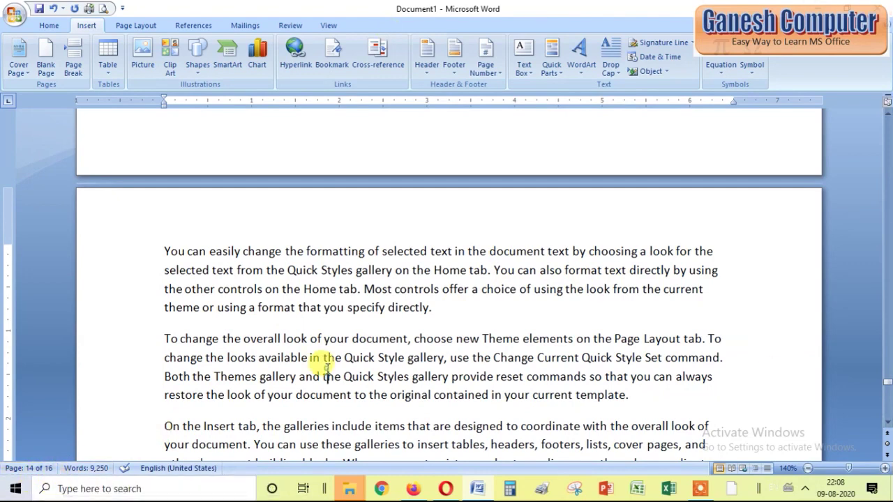
- Insert an empty line above the first paragraph on page 1
{"action": "left_click_drag", "start_coordinate": [888, 386], "coordinate": [888, 124]}
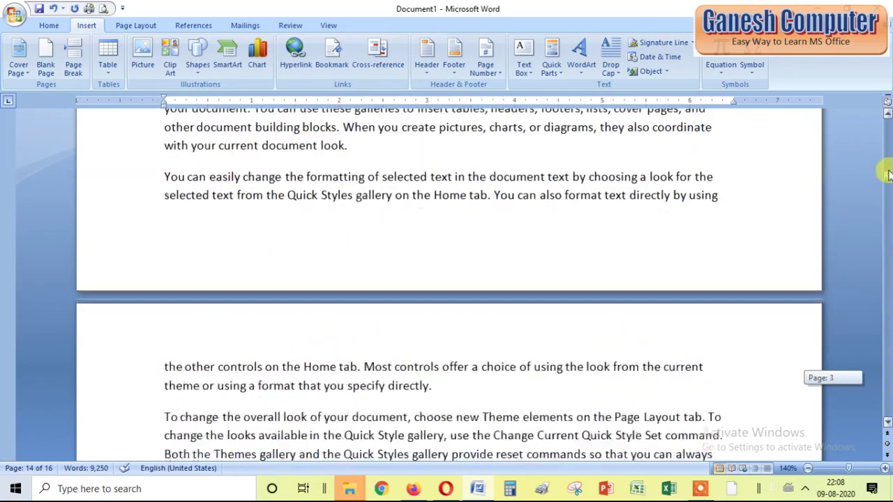
{"action": "left_click", "coordinate": [283, 184]}
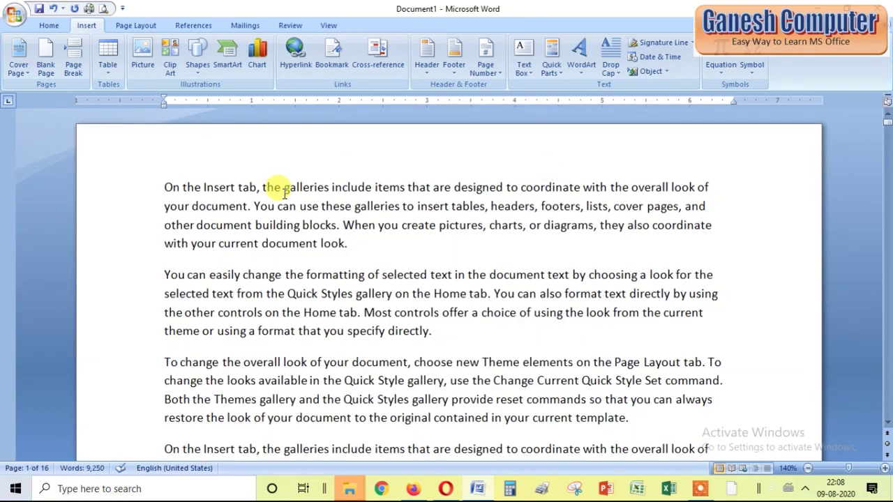
{"action": "left_click", "coordinate": [161, 187]}
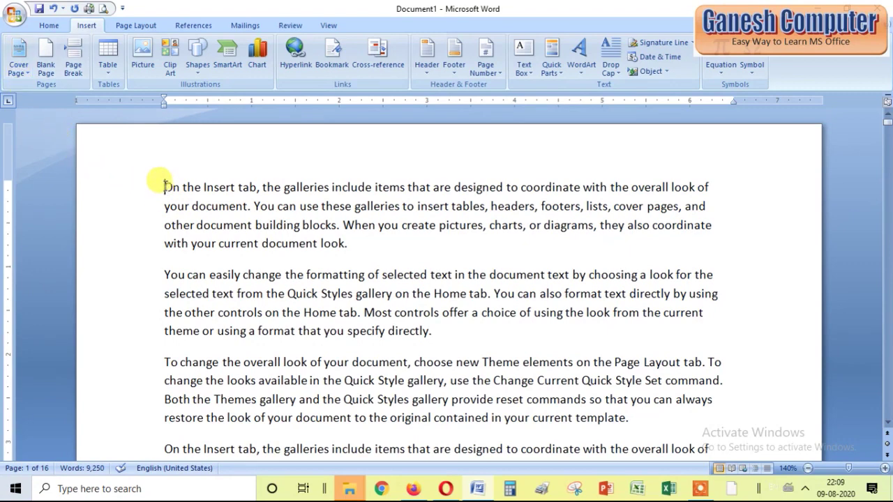
{"action": "key", "text": "Return"}
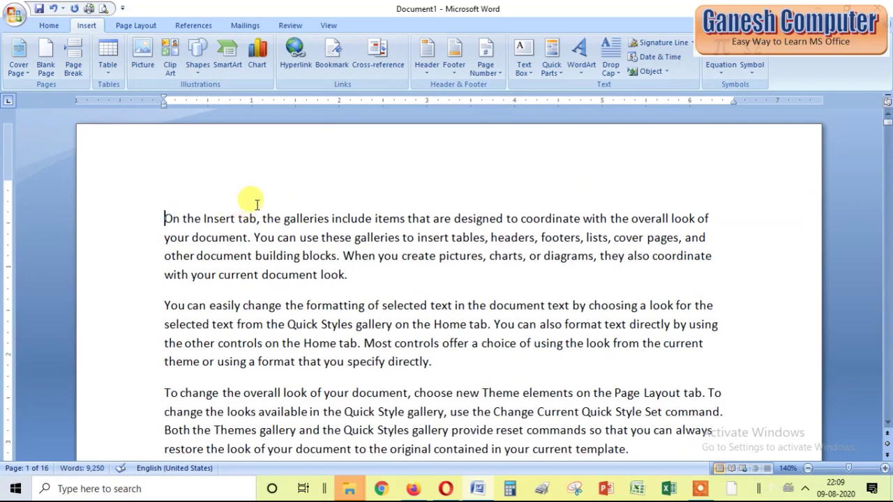
- Insert the built-in Alphabet cover page at the front of the document
{"action": "left_click", "coordinate": [255, 195]}
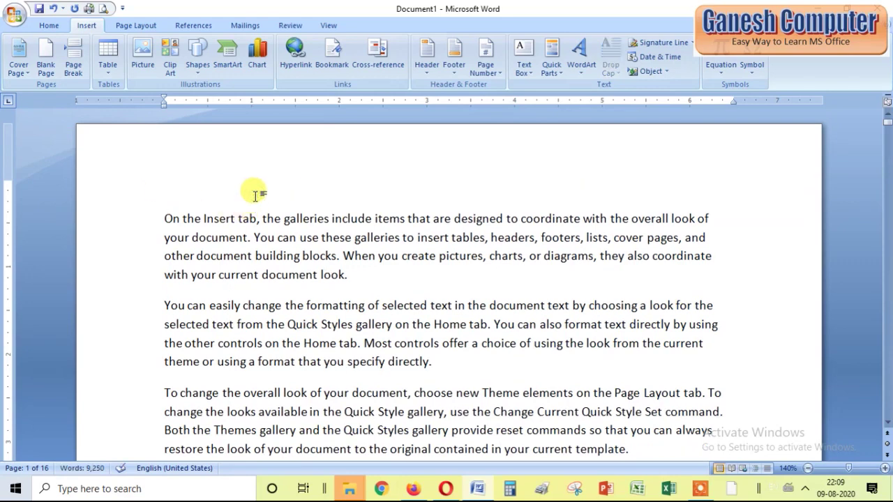
{"action": "left_click", "coordinate": [28, 72]}
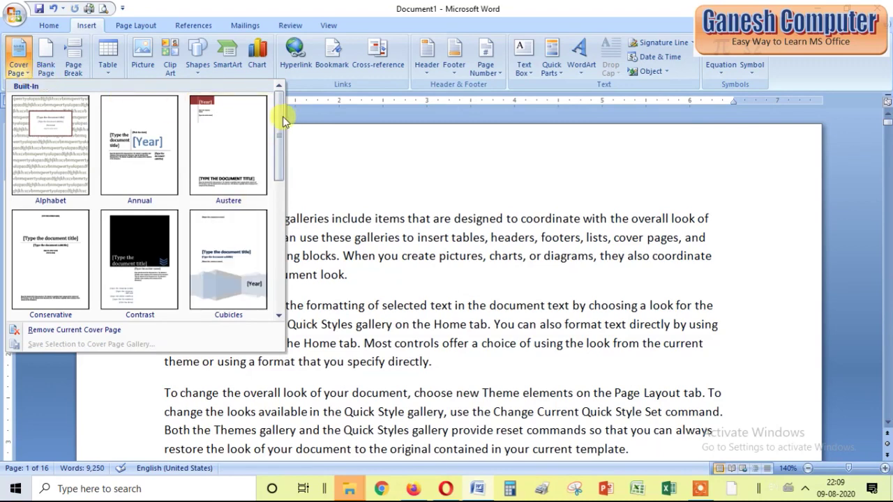
{"action": "mouse_move", "coordinate": [280, 118]}
{"action": "left_mouse_down"}
{"action": "mouse_move", "coordinate": [284, 202]}
{"action": "mouse_move", "coordinate": [279, 120]}
{"action": "left_mouse_up"}
{"action": "left_click", "coordinate": [45, 144]}
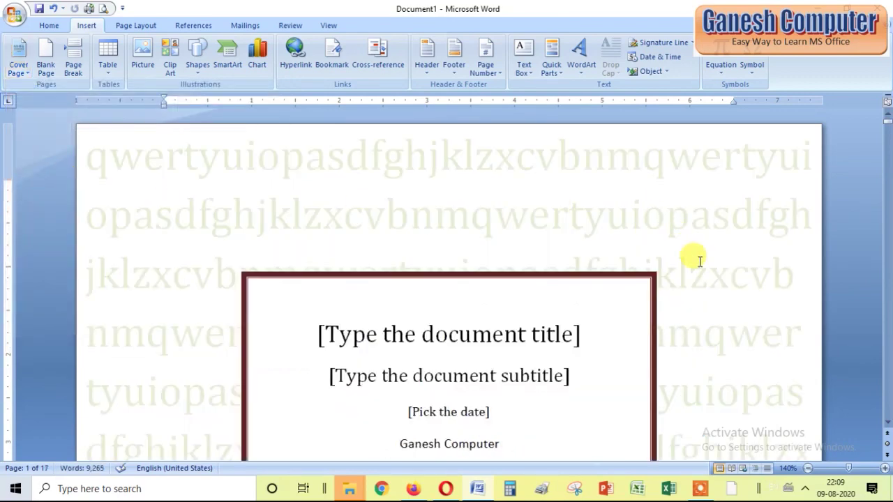
- Review the now 17-page document and select the cover's title placeholder
{"action": "scroll", "coordinate": [693, 279], "scroll_direction": "down", "scroll_amount": 2}
{"action": "scroll", "coordinate": [709, 304], "scroll_direction": "down", "scroll_amount": 2}
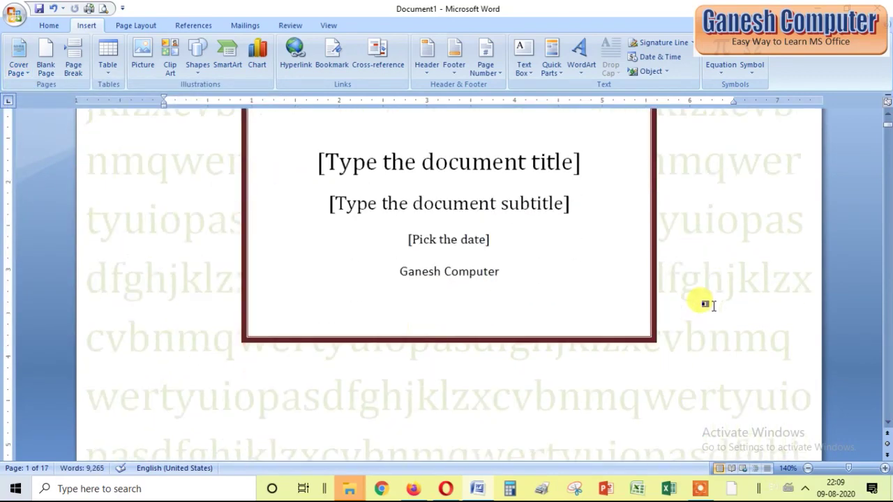
{"action": "scroll", "coordinate": [710, 305], "scroll_direction": "down", "scroll_amount": 2}
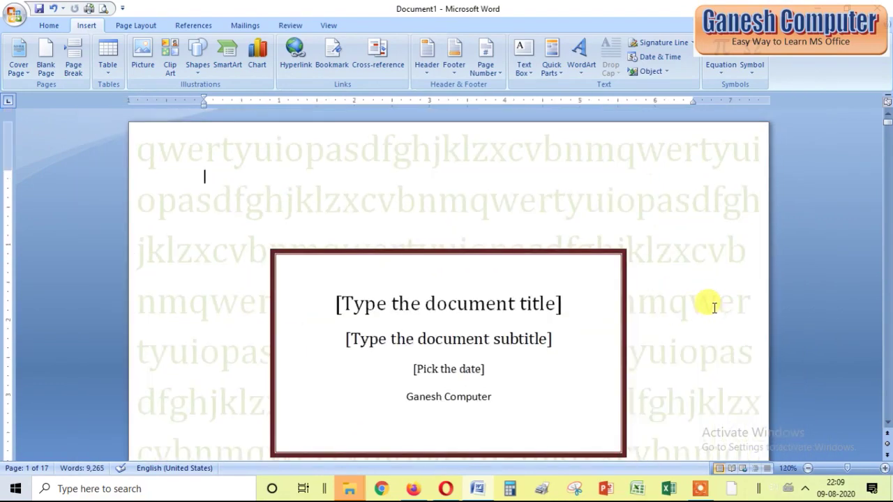
{"action": "scroll", "coordinate": [709, 304], "scroll_direction": "down", "scroll_amount": 2}
{"action": "scroll", "coordinate": [713, 305], "scroll_direction": "down", "scroll_amount": 4}
{"action": "scroll", "coordinate": [713, 305], "scroll_direction": "down", "scroll_amount": 2}
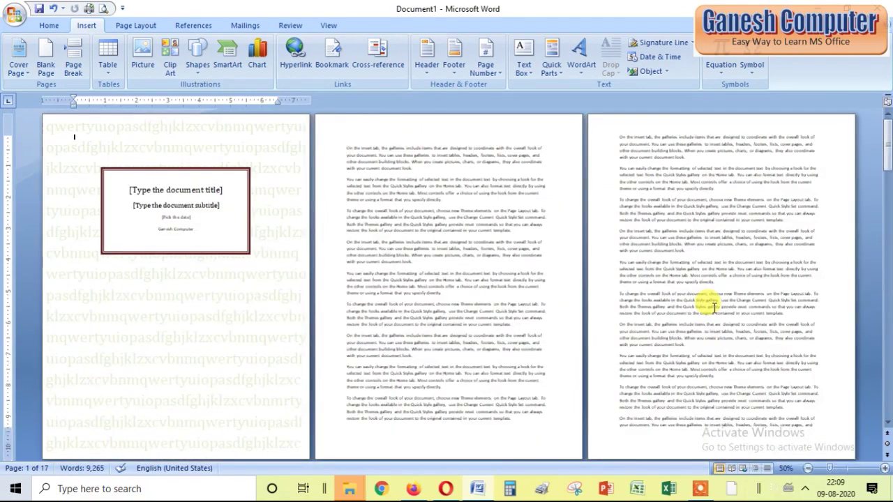
{"action": "scroll", "coordinate": [713, 305], "scroll_direction": "down", "scroll_amount": 3}
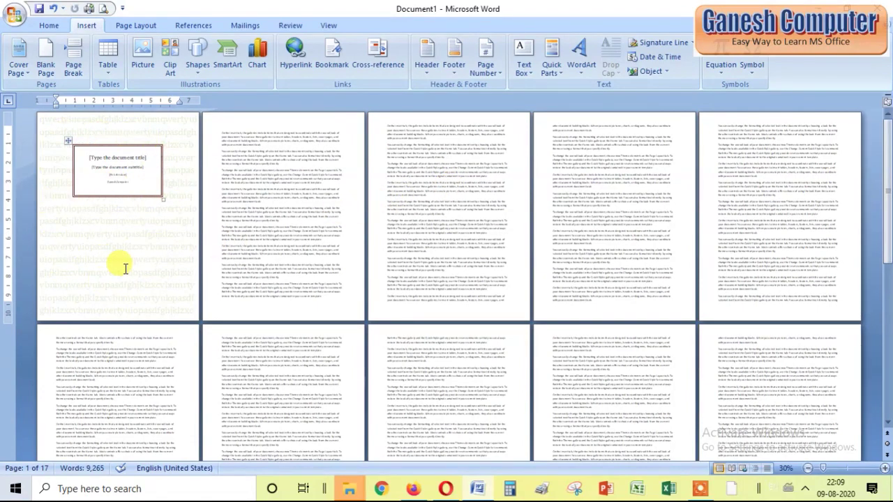
{"action": "scroll", "coordinate": [145, 265], "scroll_direction": "up", "scroll_amount": 3, "text": "ctrl"}
{"action": "scroll", "coordinate": [148, 269], "scroll_direction": "up", "scroll_amount": 3, "text": "ctrl"}
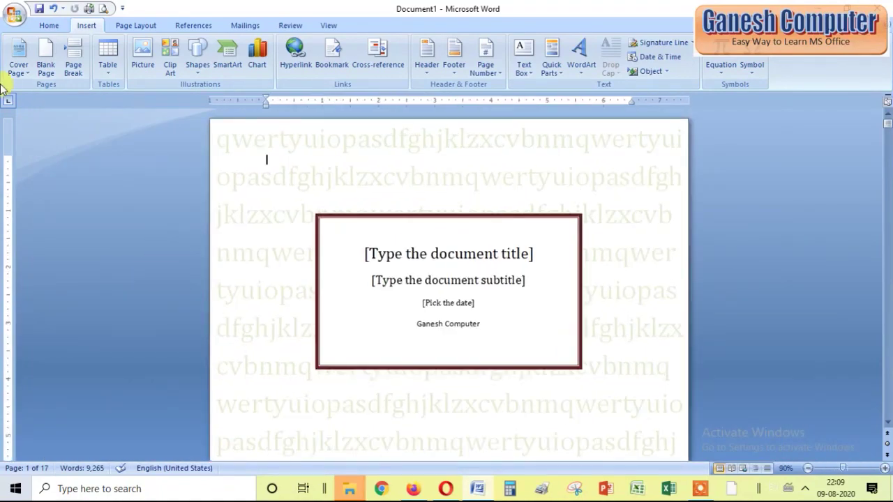
{"action": "left_click", "coordinate": [355, 174]}
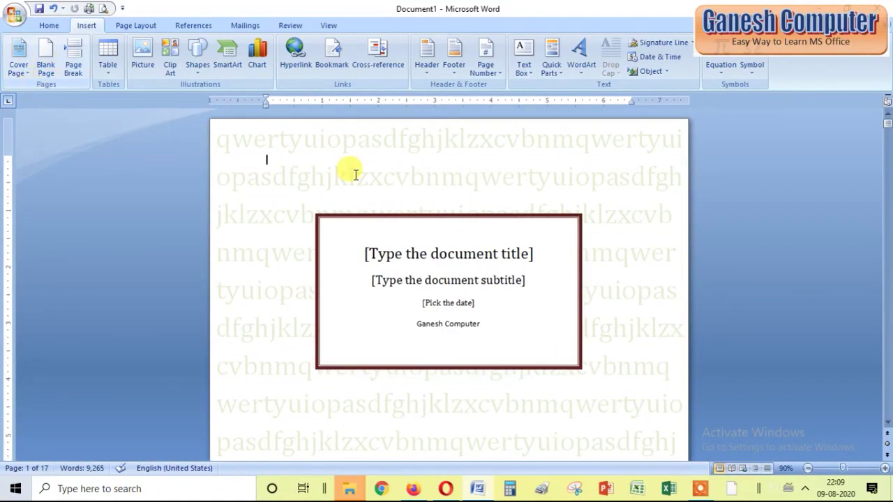
{"action": "left_click", "coordinate": [440, 251]}
{"action": "scroll", "coordinate": [446, 258], "scroll_direction": "up", "scroll_amount": 1, "text": "ctrl"}
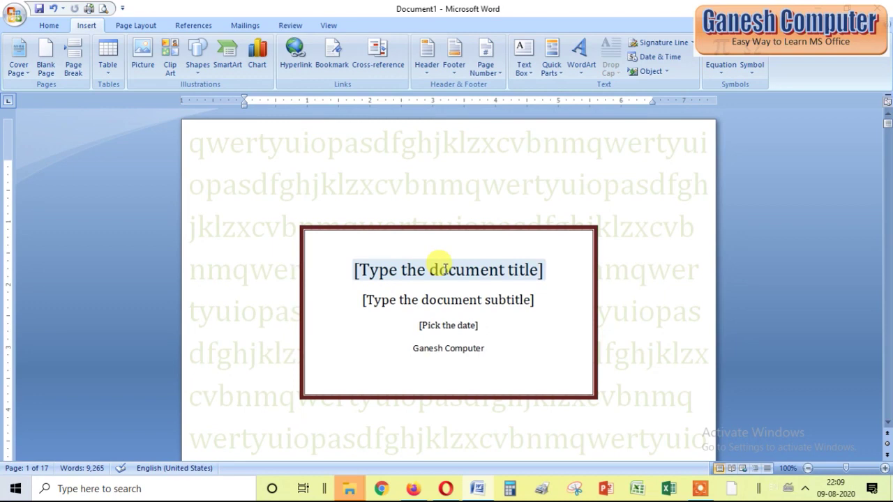
- Type the subtitle 'MS Word, MS Excel, MS Power Point, MS Access', correcting typos
{"action": "left_click", "coordinate": [700, 490]}
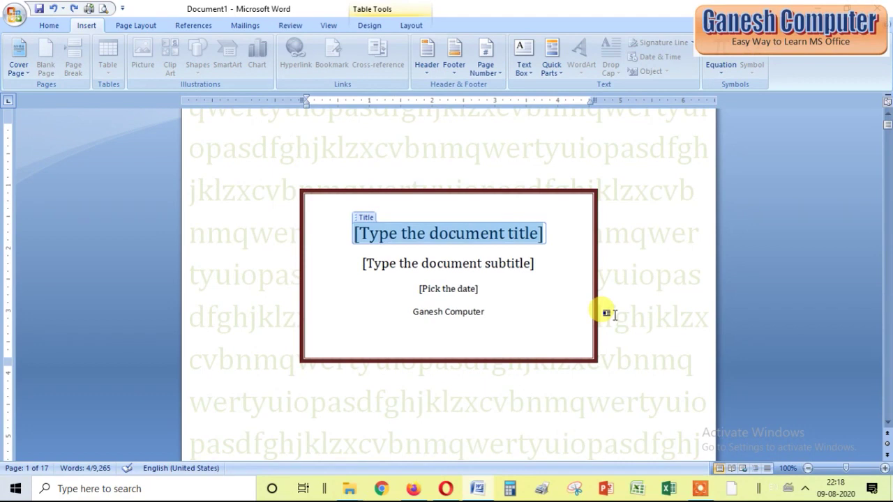
{"action": "left_click", "coordinate": [74, 10]}
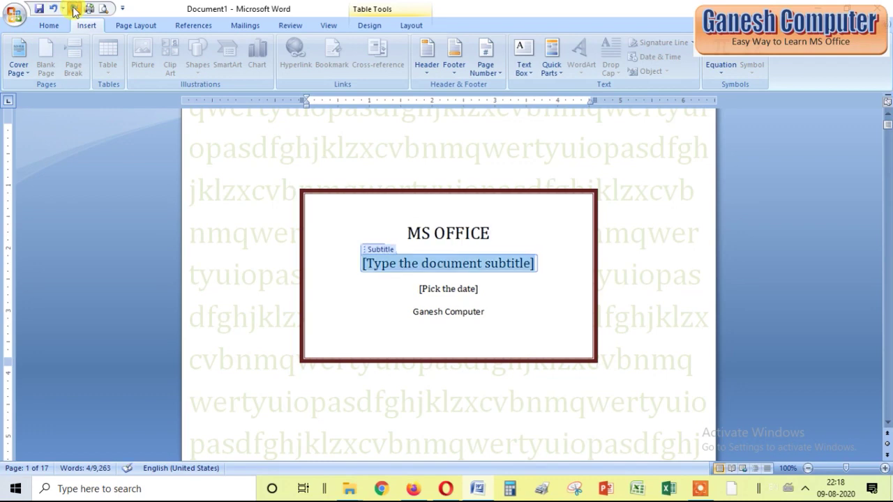
{"action": "left_click", "coordinate": [74, 10]}
{"action": "type", "text": "MS"}
{"action": "left_click", "coordinate": [461, 264]}
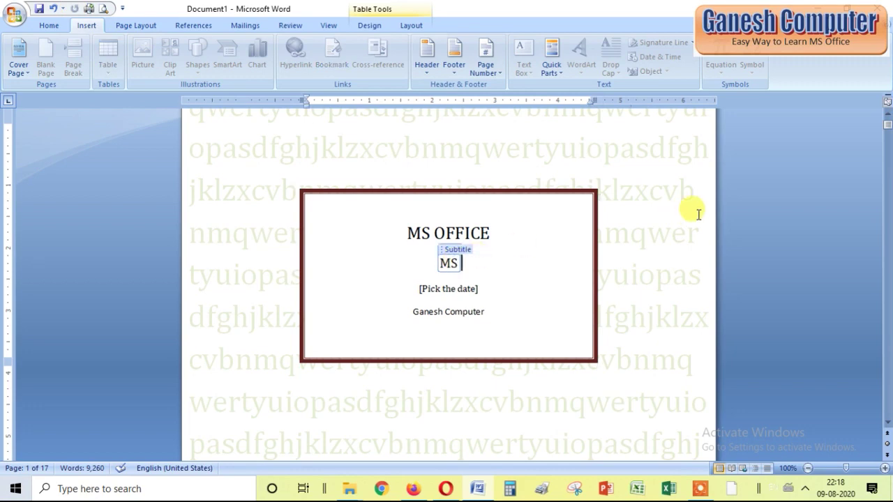
{"action": "type", "text": "Word "}
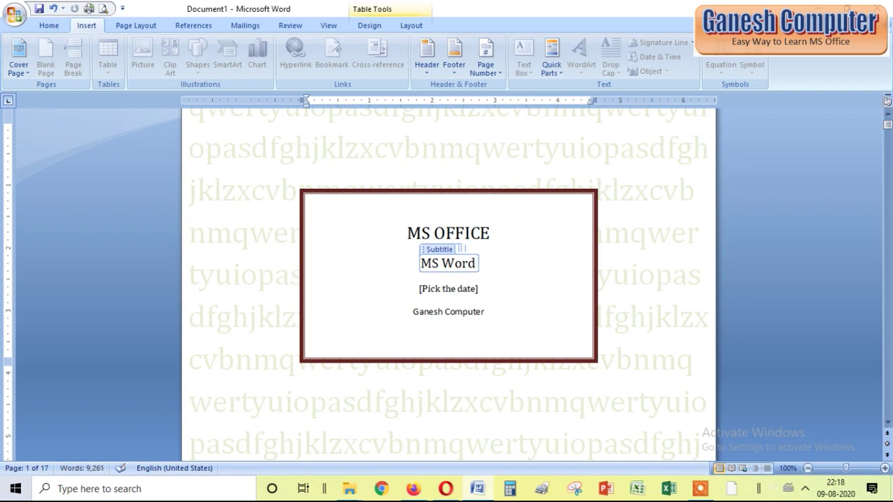
{"action": "type", "text": ", MS"}
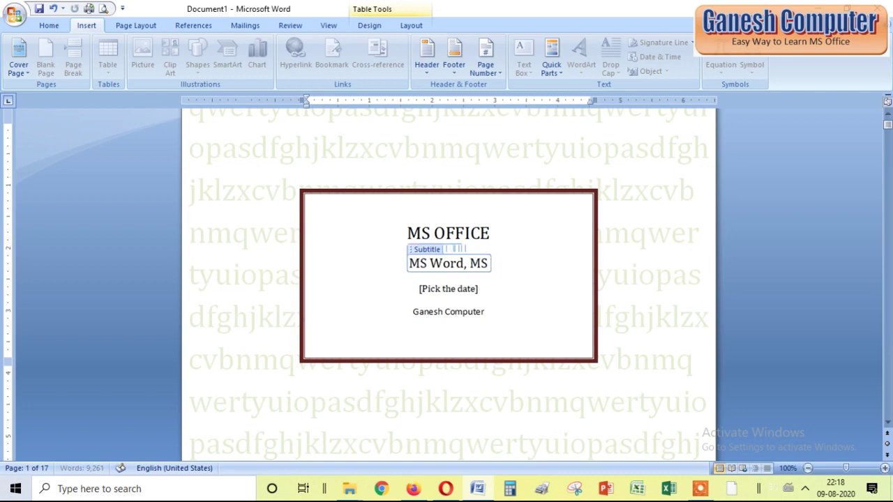
{"action": "type", "text": "Excel,"}
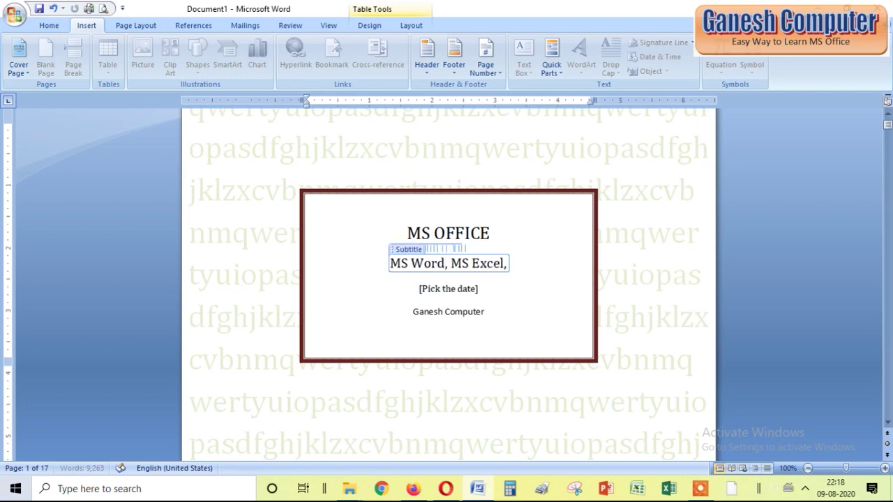
{"action": "type", "text": " MS "}
{"action": "type", "text": "Po"}
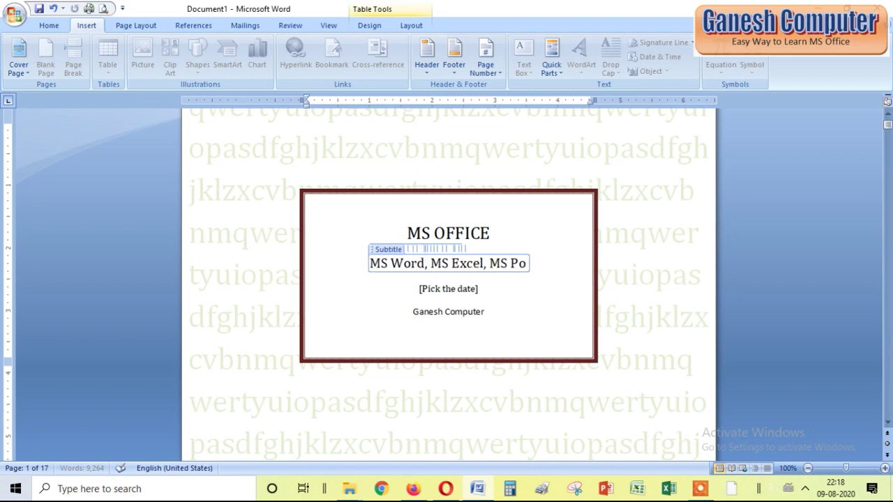
{"action": "type", "text": "wwe"}
{"action": "key", "text": "BackSpace"}
{"action": "key", "text": "BackSpace"}
{"action": "type", "text": "e"}
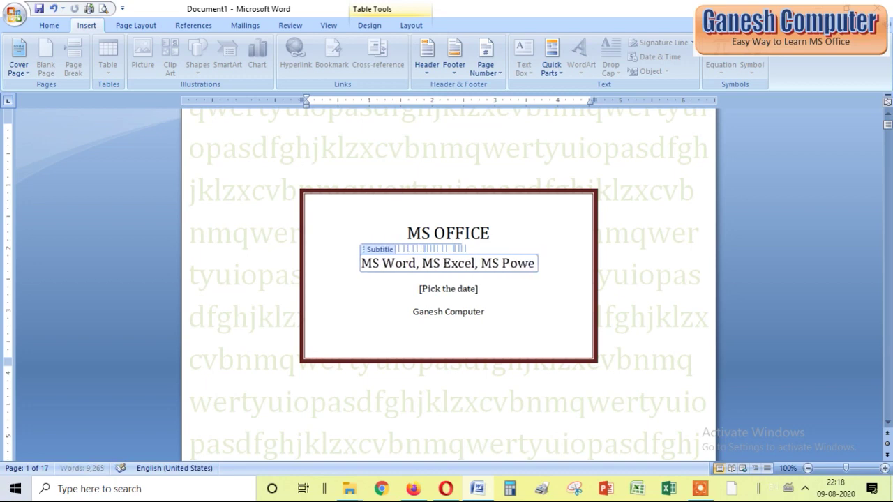
{"action": "type", "text": "r Point"}
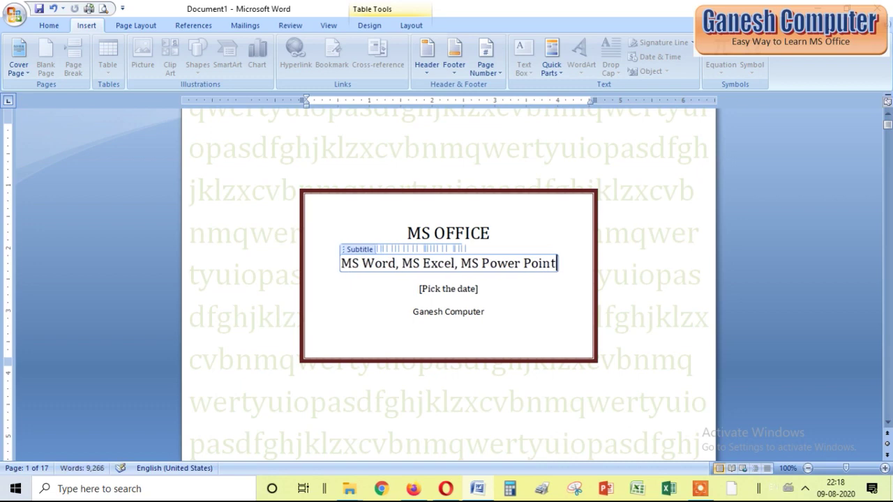
{"action": "type", "text": ", MS A"}
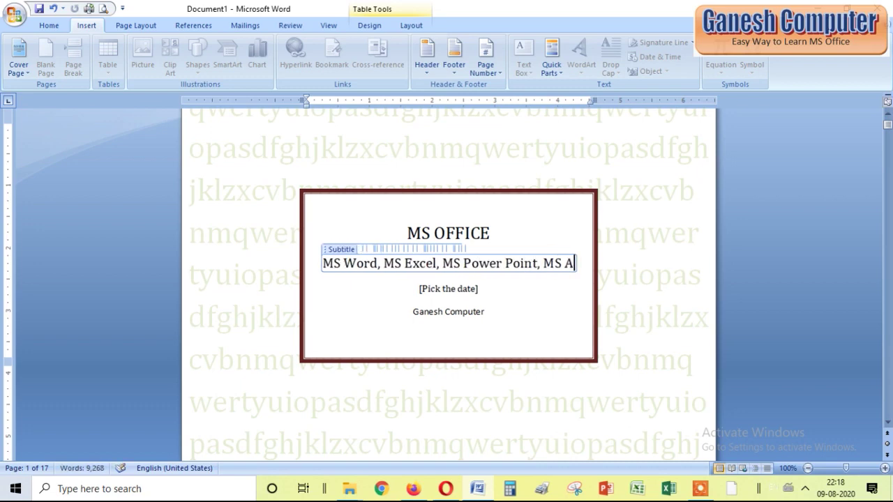
{"action": "type", "text": "ceess"}
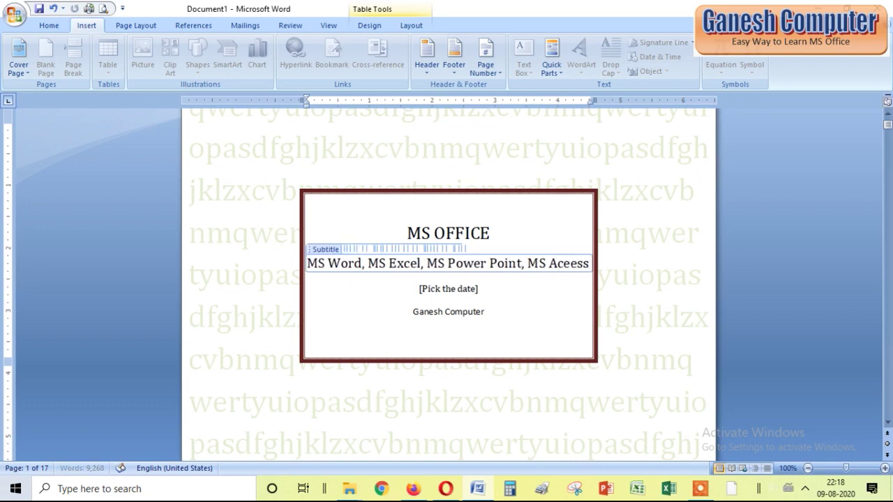
{"action": "key", "text": "BackSpace"}
{"action": "key", "text": "BackSpace"}
{"action": "key", "text": "BackSpace"}
{"action": "key", "text": "BackSpace"}
{"action": "type", "text": "c"}
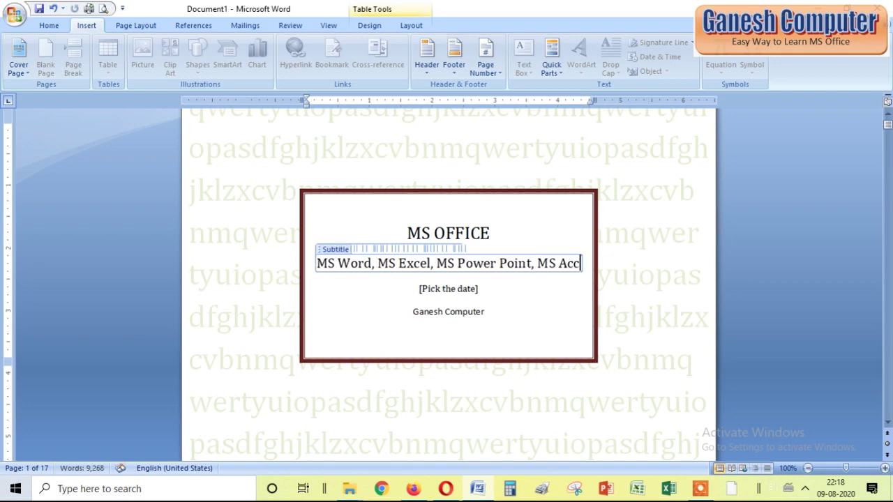
{"action": "type", "text": "ess"}
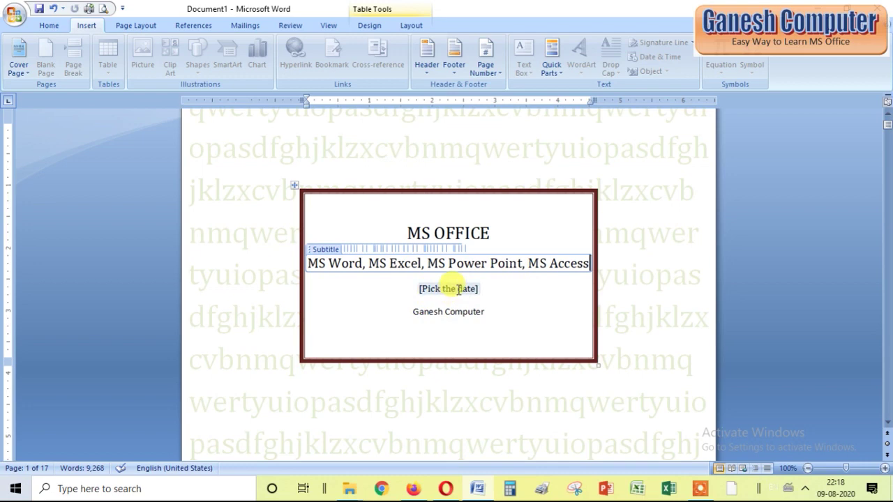
- Pick 9 August 2020 from the date control's calendar so it reads 8/9/2020
{"action": "left_click", "coordinate": [458, 290]}
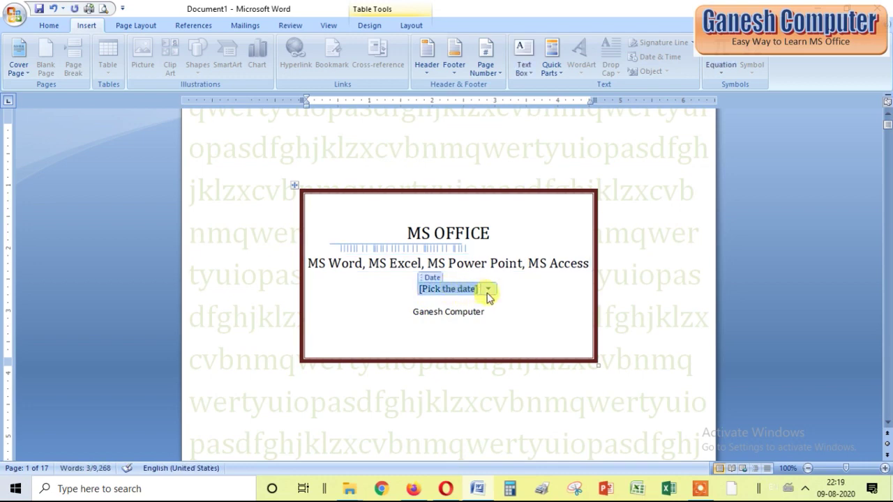
{"action": "left_click", "coordinate": [489, 291]}
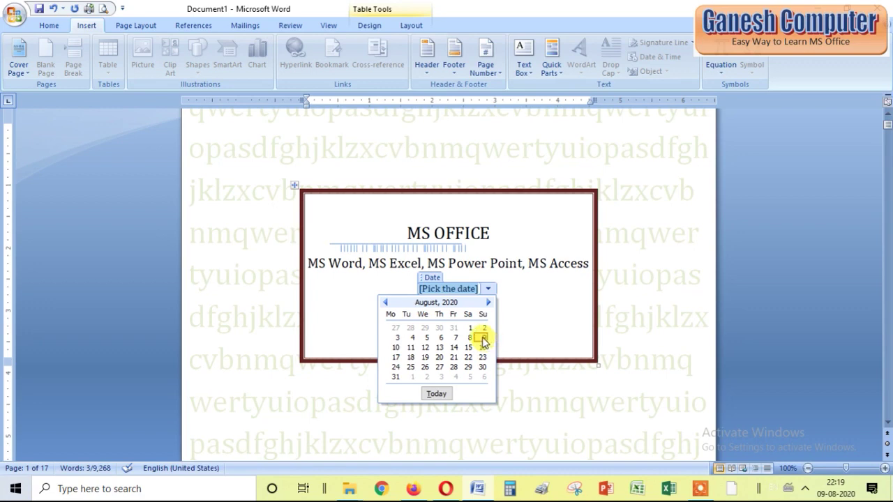
{"action": "left_click", "coordinate": [483, 339]}
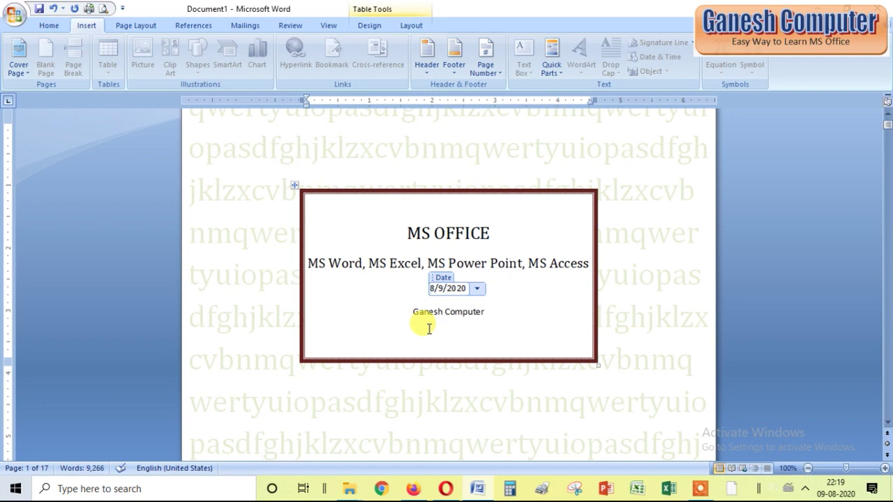
{"action": "left_click", "coordinate": [646, 265]}
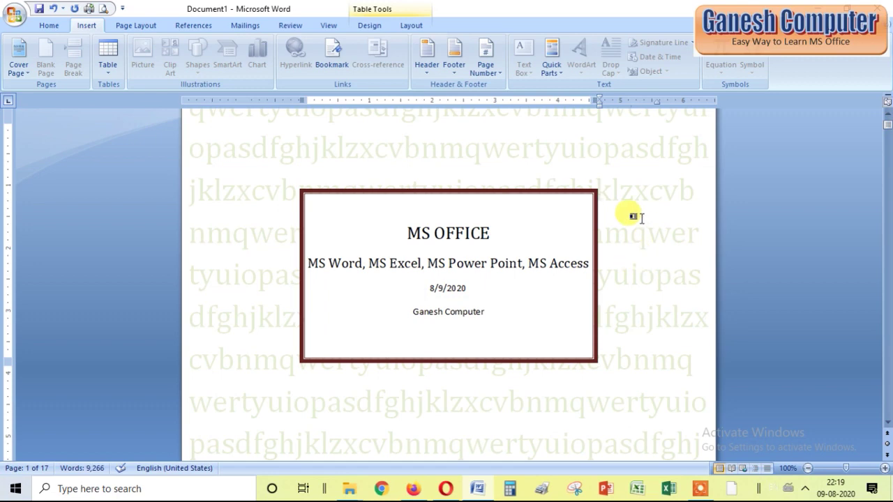
- Replace the cover with the built-in Annual design and scroll through to review it
{"action": "left_click", "coordinate": [30, 77]}
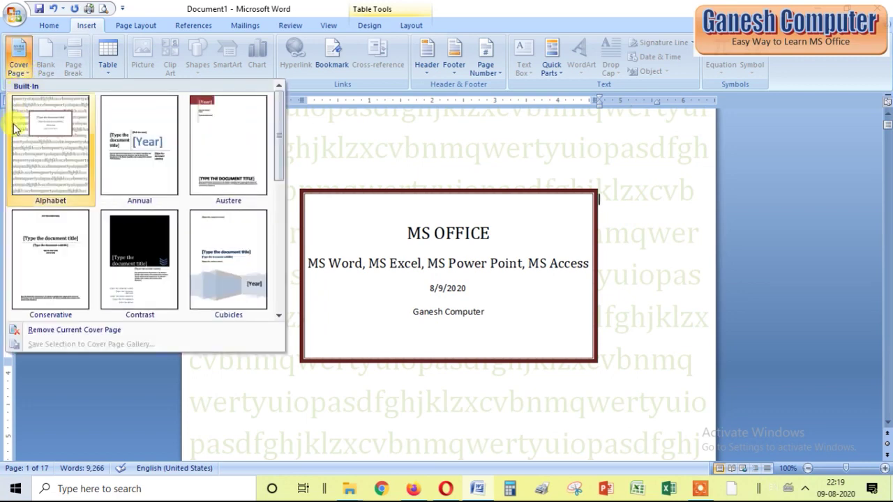
{"action": "left_click", "coordinate": [138, 125]}
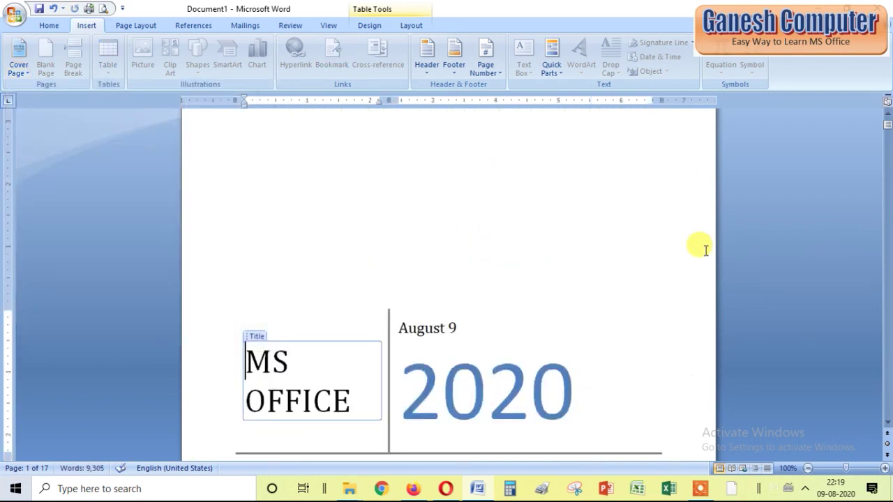
{"action": "scroll", "coordinate": [705, 249], "scroll_direction": "down", "scroll_amount": 2}
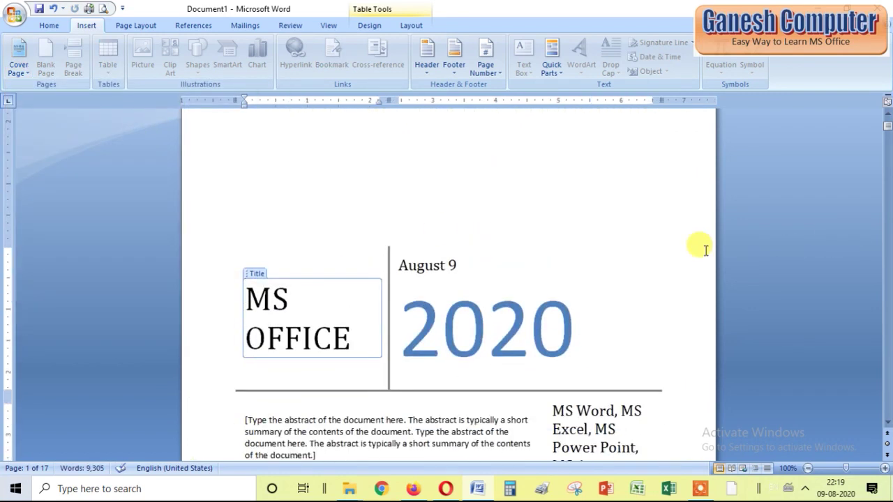
{"action": "scroll", "coordinate": [701, 245], "scroll_direction": "down", "scroll_amount": 1}
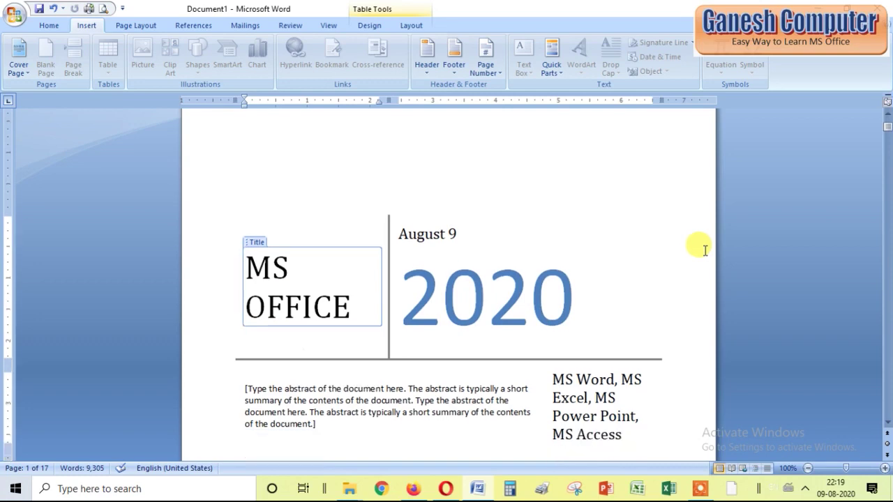
{"action": "scroll", "coordinate": [701, 245], "scroll_direction": "down", "scroll_amount": 1}
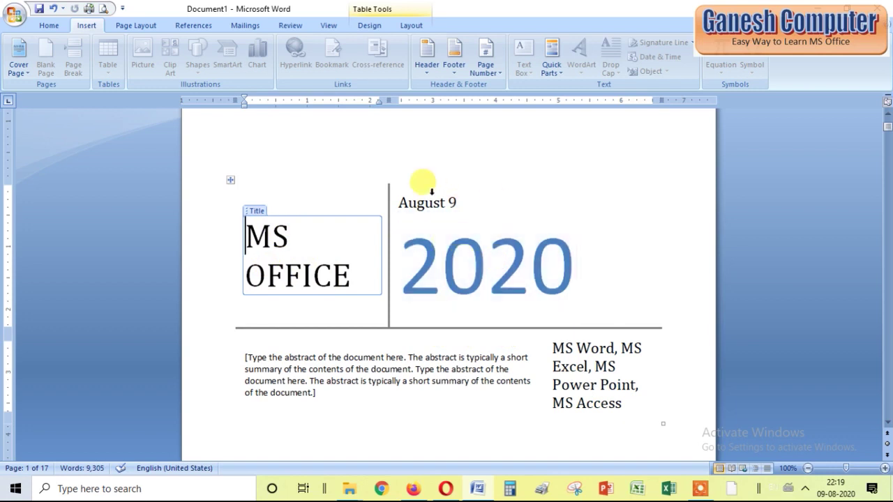
{"action": "scroll", "coordinate": [754, 279], "scroll_direction": "down", "scroll_amount": 1}
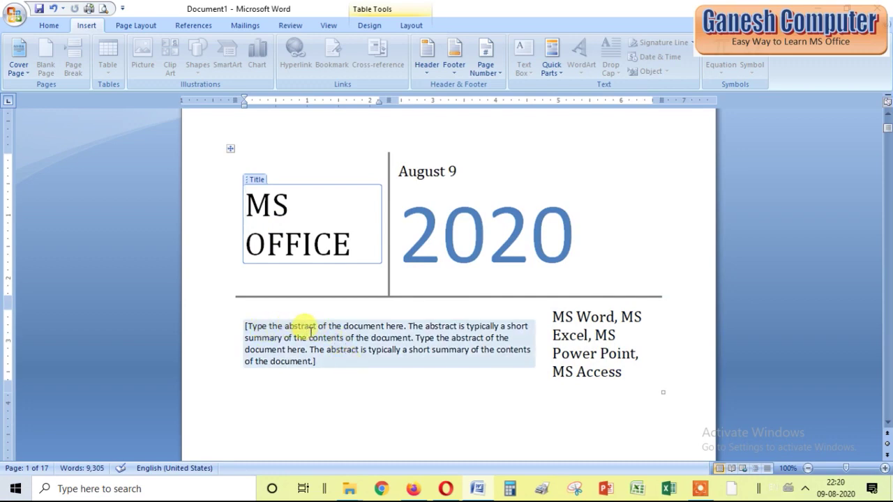
{"action": "scroll", "coordinate": [438, 364], "scroll_direction": "down", "scroll_amount": 2}
{"action": "scroll", "coordinate": [460, 370], "scroll_direction": "down", "scroll_amount": 2}
{"action": "scroll", "coordinate": [462, 371], "scroll_direction": "up", "scroll_amount": 2}
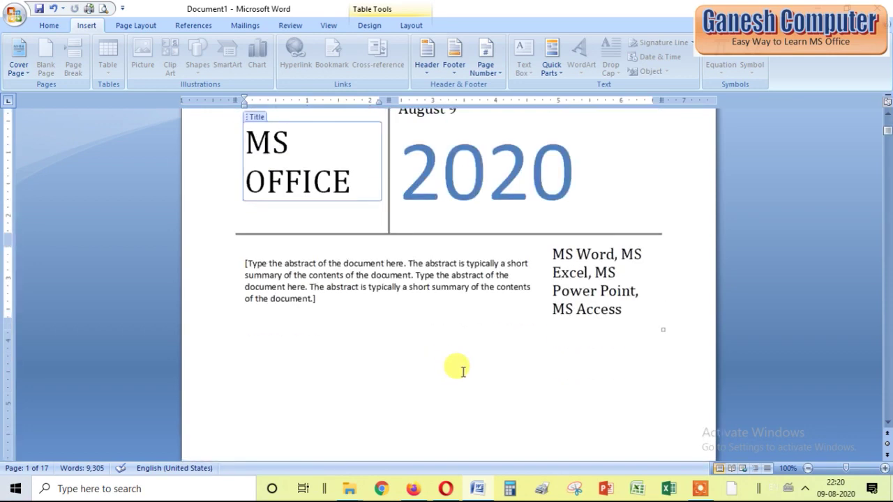
{"action": "scroll", "coordinate": [488, 370], "scroll_direction": "up", "scroll_amount": 2}
{"action": "scroll", "coordinate": [678, 328], "scroll_direction": "up", "scroll_amount": 2}
{"action": "scroll", "coordinate": [687, 297], "scroll_direction": "down", "scroll_amount": 2}
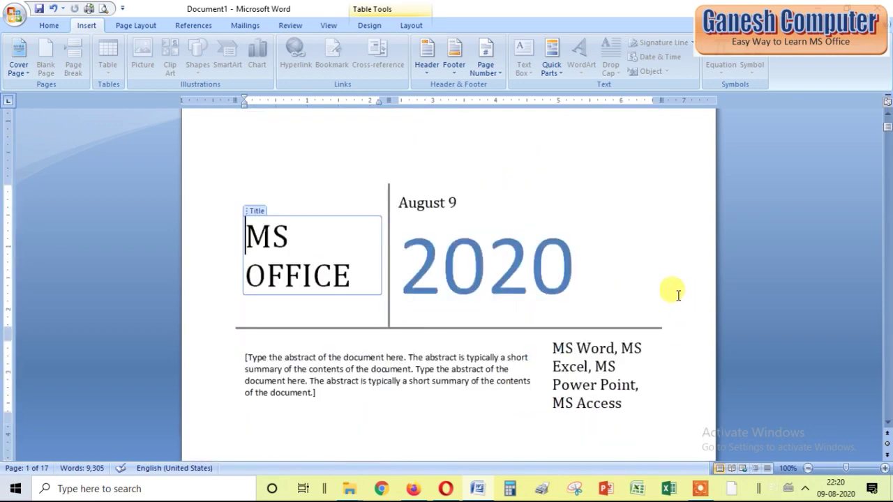
{"action": "scroll", "coordinate": [678, 295], "scroll_direction": "down", "scroll_amount": 2}
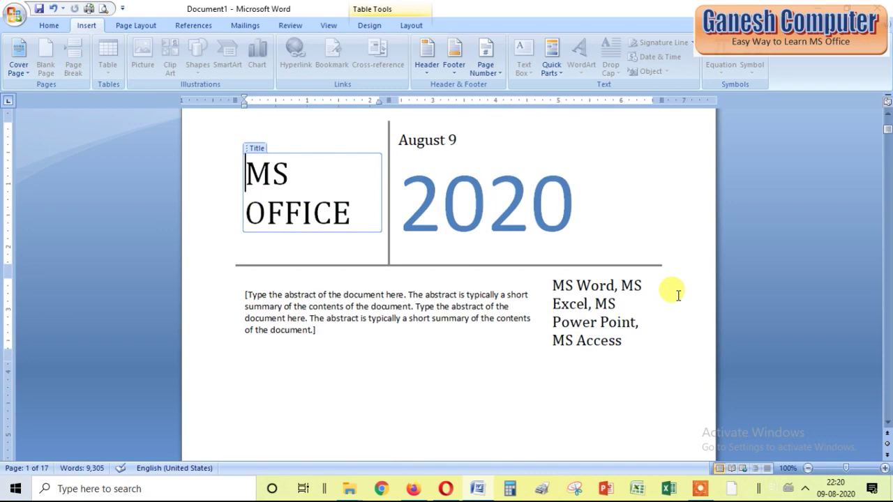
{"action": "left_click", "coordinate": [28, 73]}
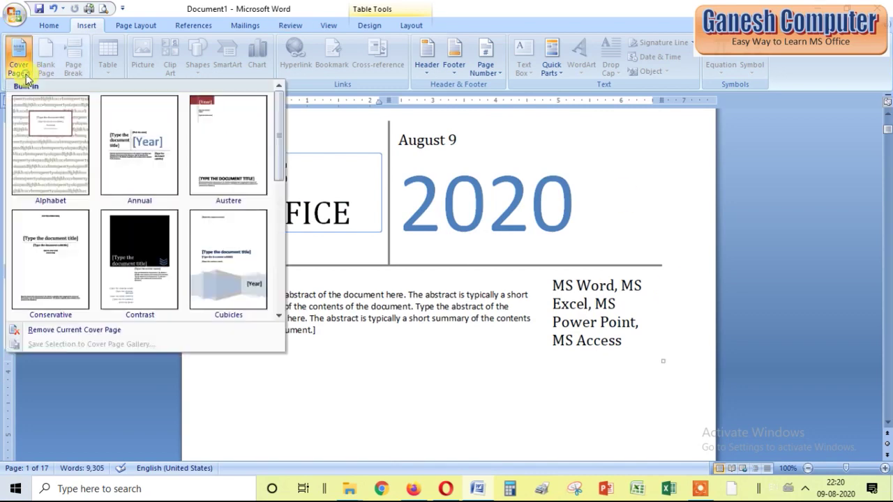
{"action": "left_click_drag", "start_coordinate": [280, 129], "coordinate": [282, 255]}
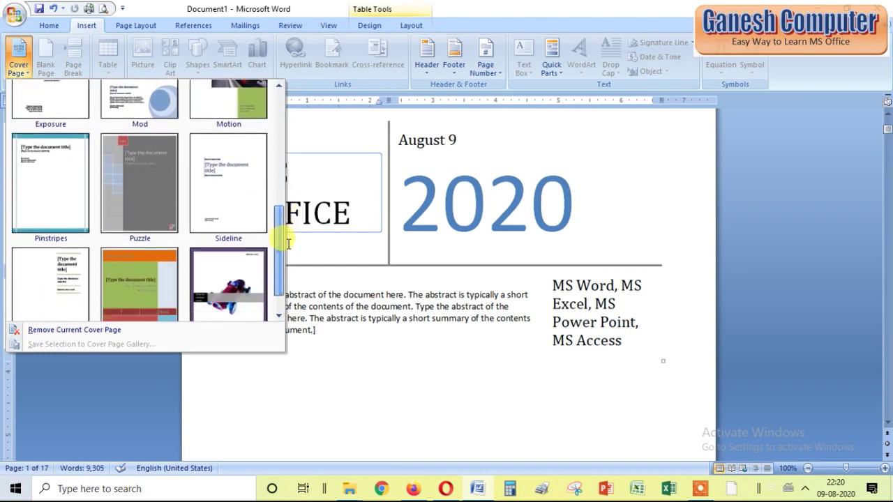
{"action": "left_click", "coordinate": [134, 242]}
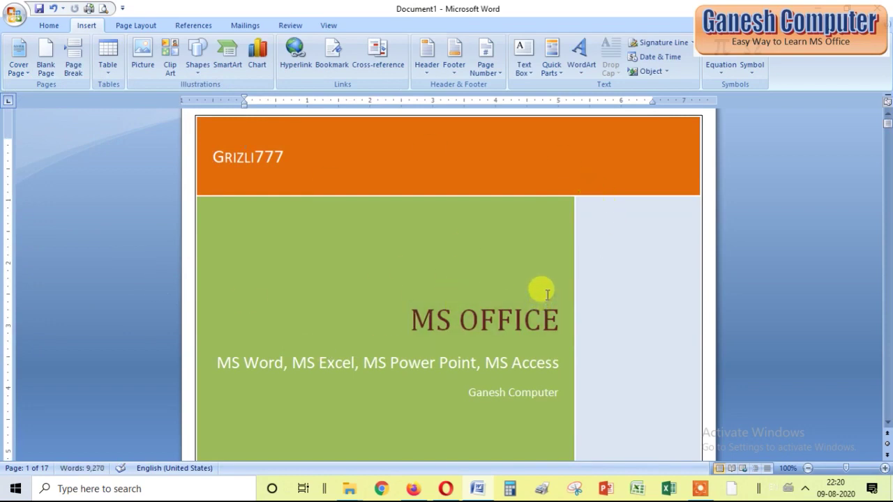
{"action": "scroll", "coordinate": [544, 289], "scroll_direction": "down", "scroll_amount": 2}
{"action": "scroll", "coordinate": [543, 258], "scroll_direction": "up", "scroll_amount": 1}
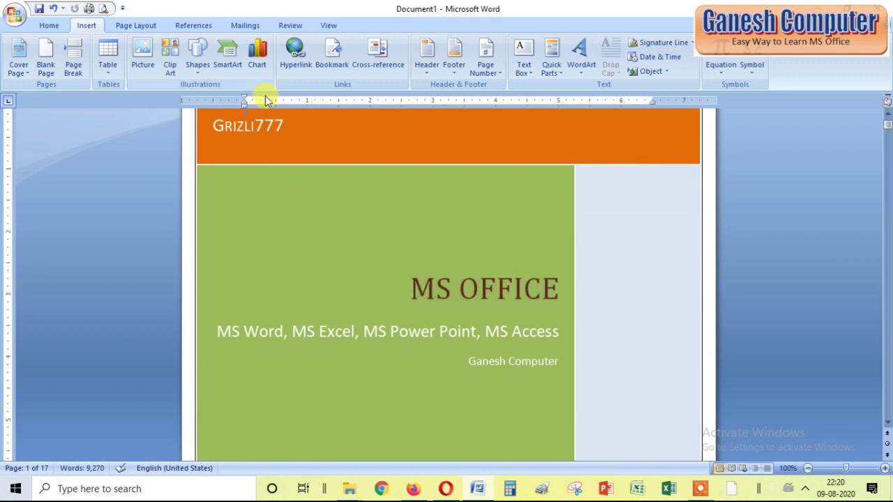
{"action": "scroll", "coordinate": [293, 185], "scroll_direction": "up", "scroll_amount": 2}
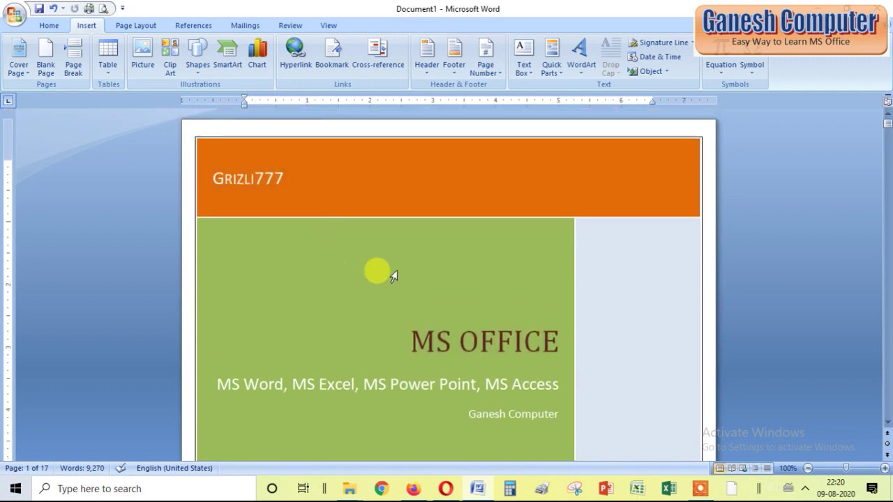
{"action": "scroll", "coordinate": [538, 309], "scroll_direction": "down", "scroll_amount": 4}
{"action": "scroll", "coordinate": [592, 313], "scroll_direction": "down", "scroll_amount": 7}
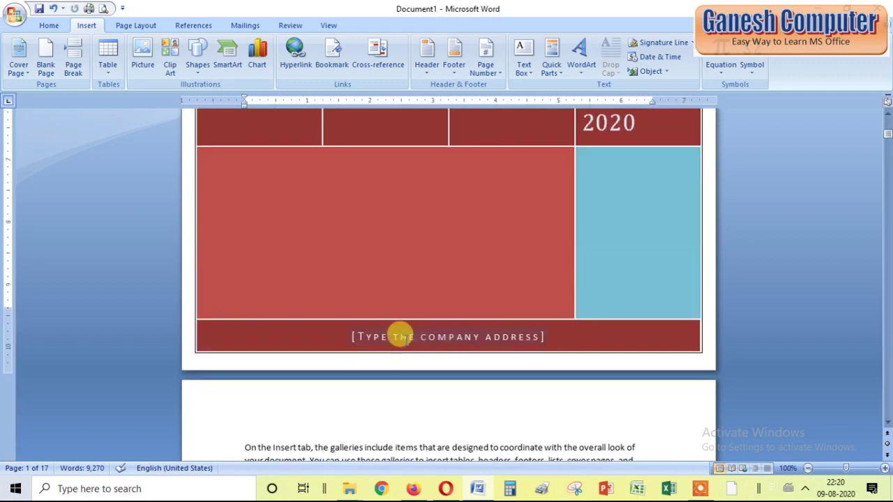
{"action": "scroll", "coordinate": [464, 322], "scroll_direction": "up", "scroll_amount": 4}
{"action": "scroll", "coordinate": [466, 315], "scroll_direction": "up", "scroll_amount": 7}
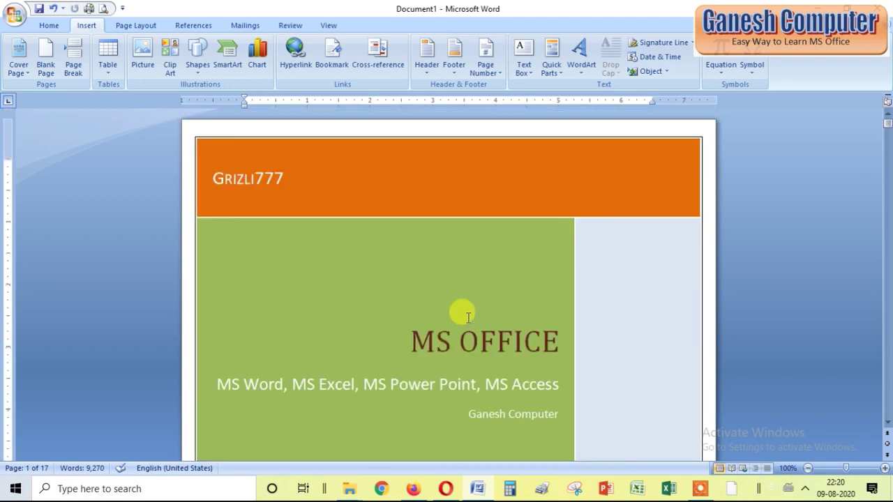
- Replace the company name Grizli777 with Ganesh Computer Classes
{"action": "left_click", "coordinate": [256, 178]}
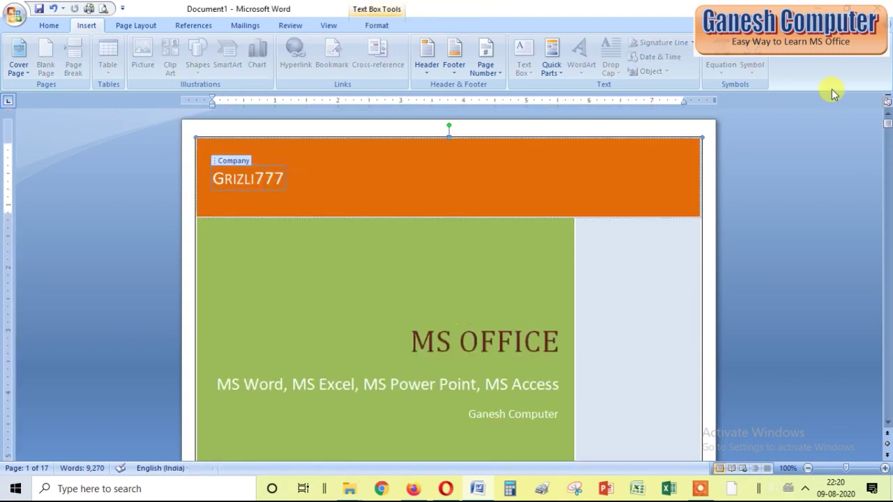
{"action": "key", "text": "BackSpace"}
{"action": "key", "text": "BackSpace"}
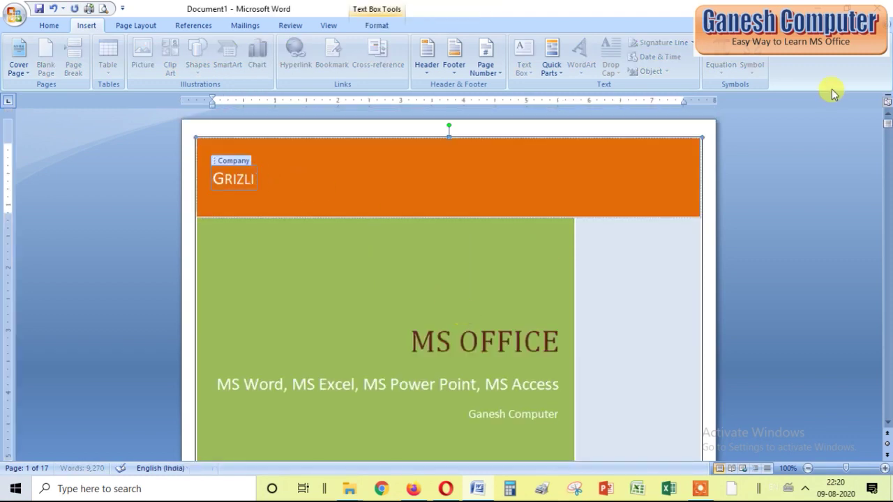
{"action": "key", "text": "BackSpace"}
{"action": "key", "text": "BackSpace"}
{"action": "key", "text": "BackSpace"}
{"action": "key", "text": "BackSpace"}
{"action": "key", "text": "BackSpace"}
{"action": "type", "text": "G"}
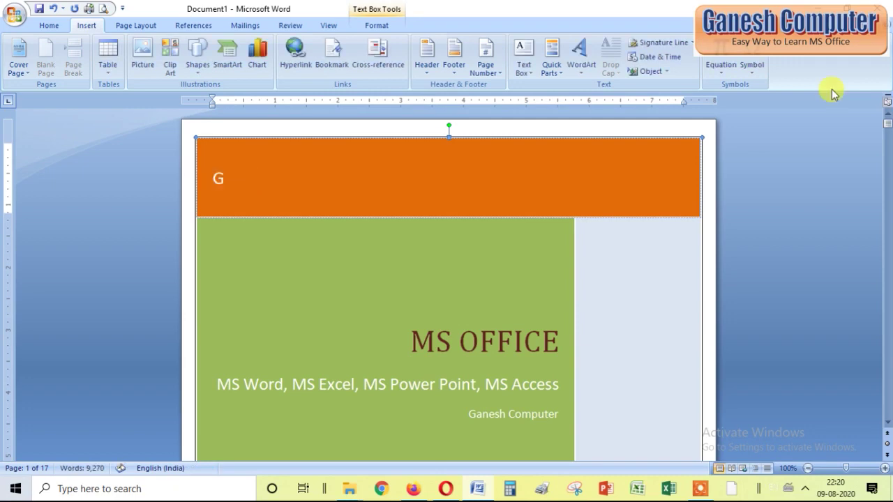
{"action": "type", "text": "ANESH"}
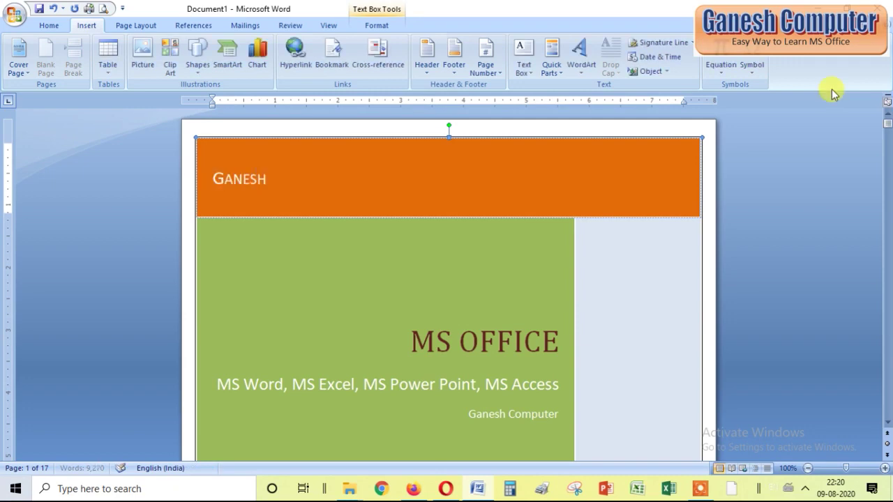
{"action": "type", "text": " Computer Classes"}
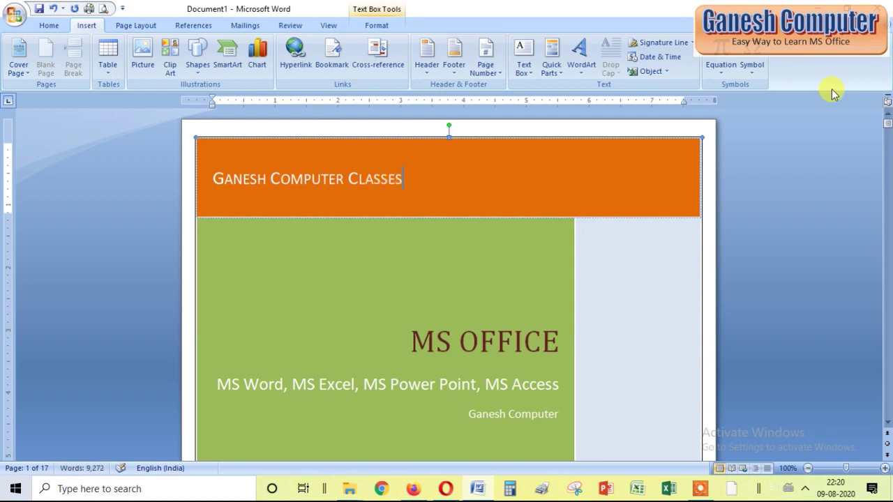
{"action": "scroll", "coordinate": [482, 379], "scroll_direction": "down", "scroll_amount": 10}
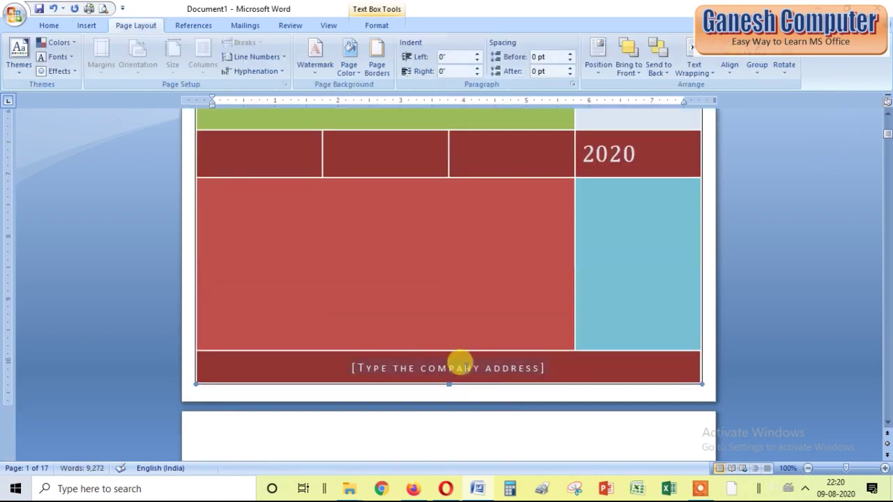
- Type the company's address into the bottom address placeholder, fixing typos
{"action": "left_click", "coordinate": [460, 367]}
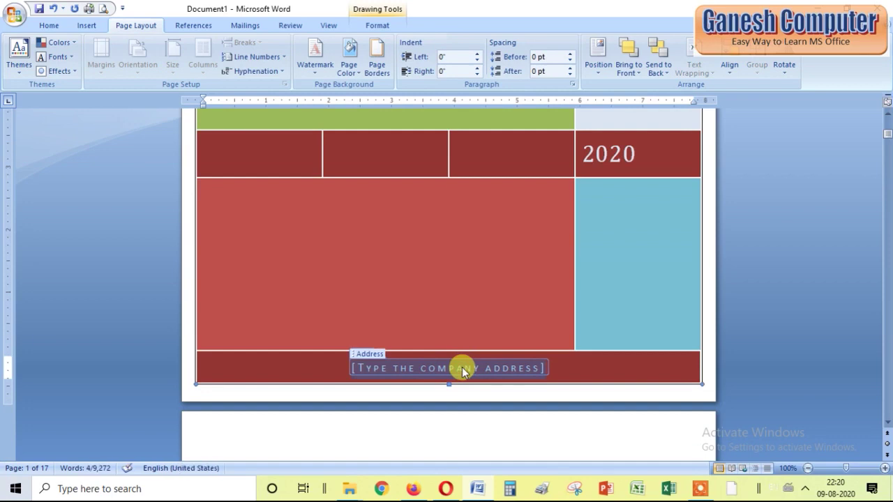
{"action": "type", "text": "Ri"}
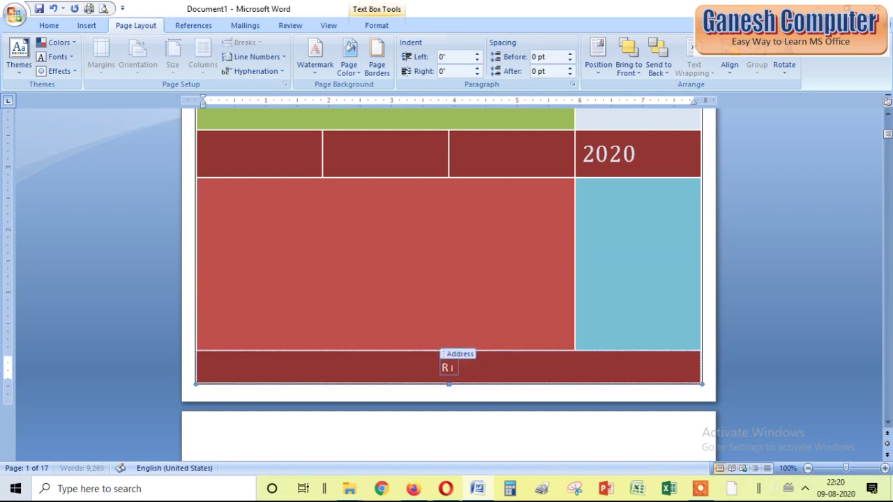
{"action": "type", "text": "ya"}
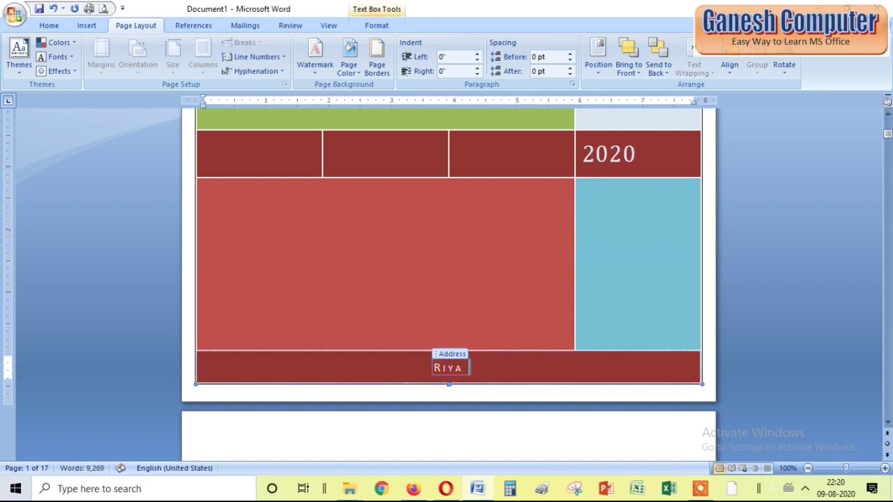
{"action": "type", "text": "p"}
{"action": "key", "text": "BackSpace"}
{"action": "key", "text": "BackSpace"}
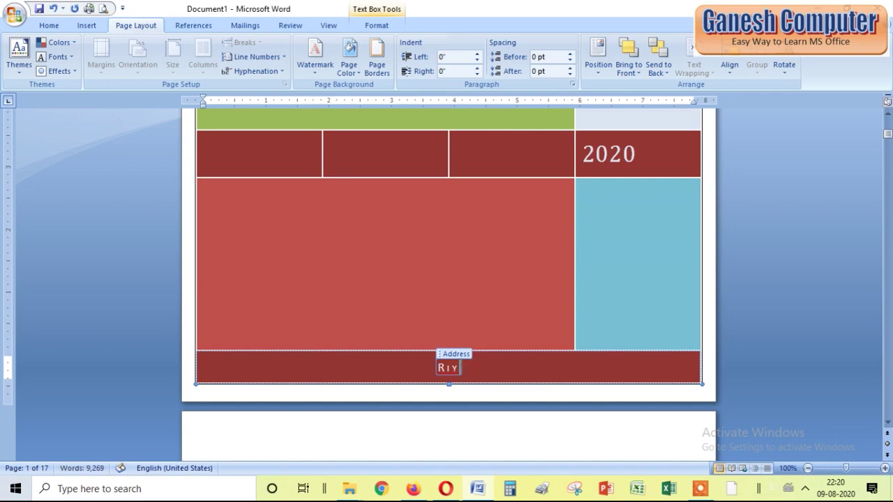
{"action": "type", "text": "apara, "}
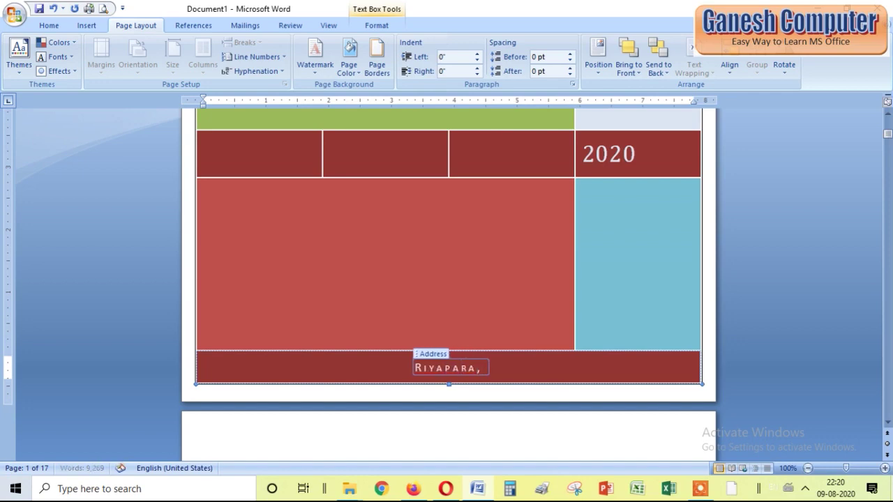
{"action": "type", "text": "Chandmari"}
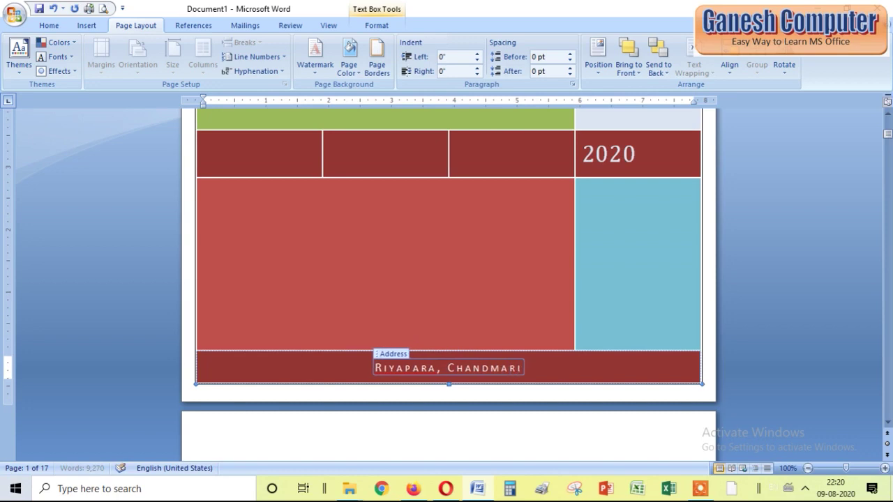
{"action": "type", "text": ", Ner"}
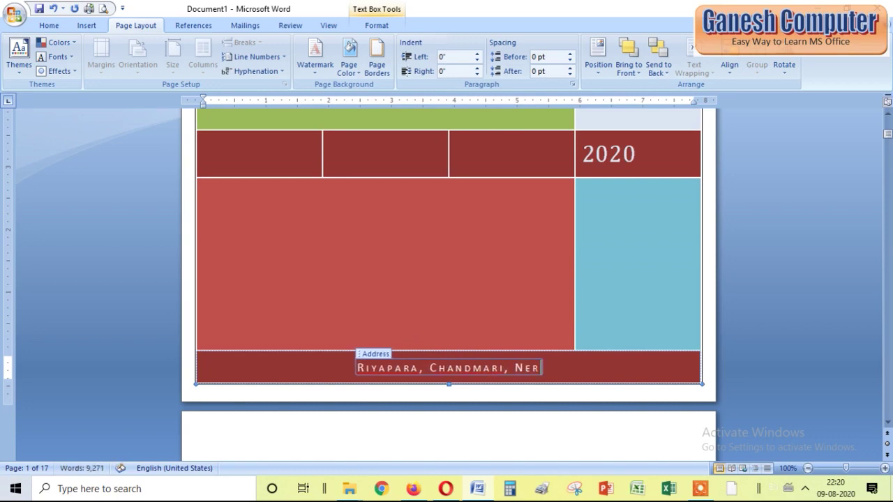
{"action": "key", "text": "BackSpace"}
{"action": "type", "text": "ar Fish F"}
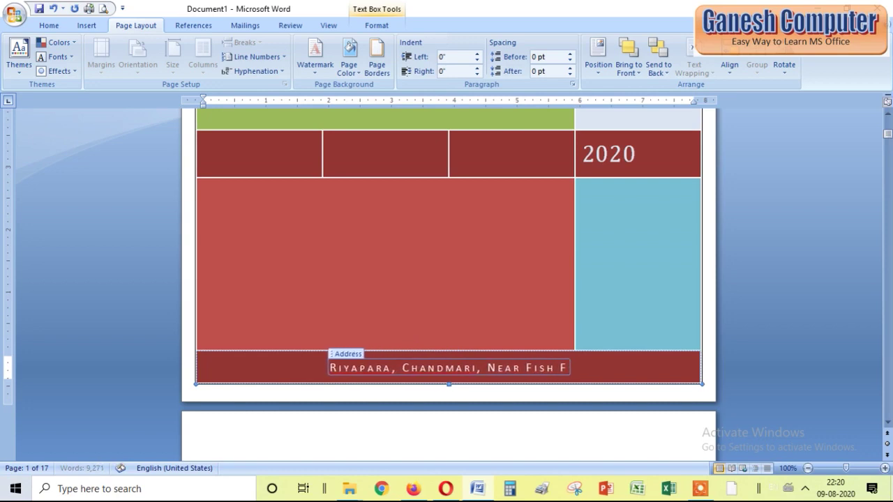
{"action": "type", "text": "arm, Raiga"}
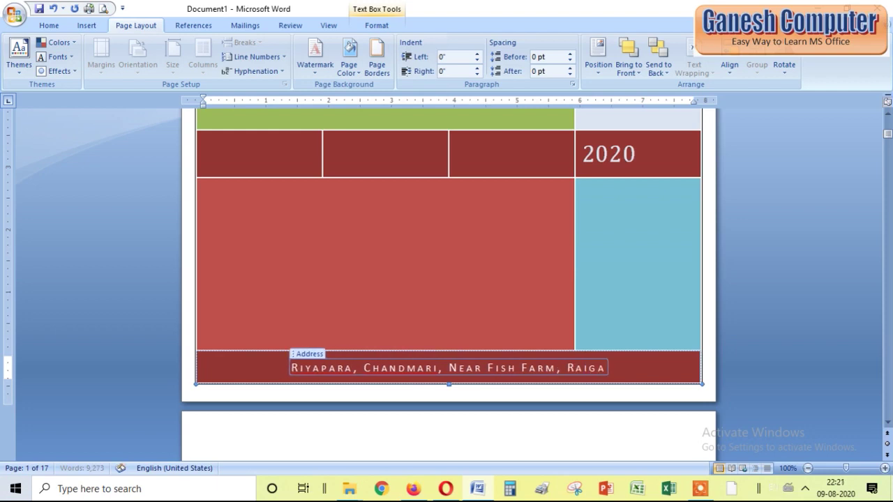
{"action": "type", "text": "rh"}
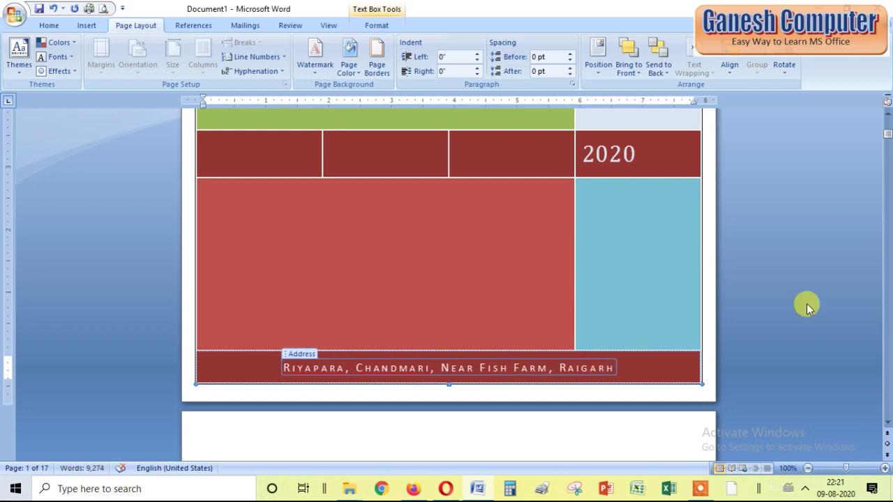
{"action": "key", "text": "ctrl+Home"}
{"action": "scroll", "coordinate": [780, 315], "scroll_direction": "up", "scroll_amount": 1}
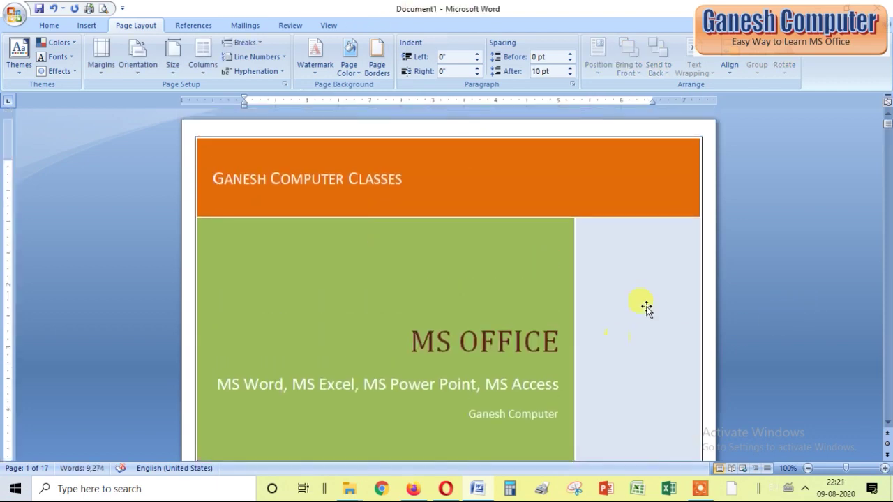
- Remove the current cover page, undo the removal, and reopen the Cover Page gallery
{"action": "scroll", "coordinate": [571, 359], "scroll_direction": "down", "scroll_amount": 3}
{"action": "scroll", "coordinate": [618, 345], "scroll_direction": "down", "scroll_amount": 2}
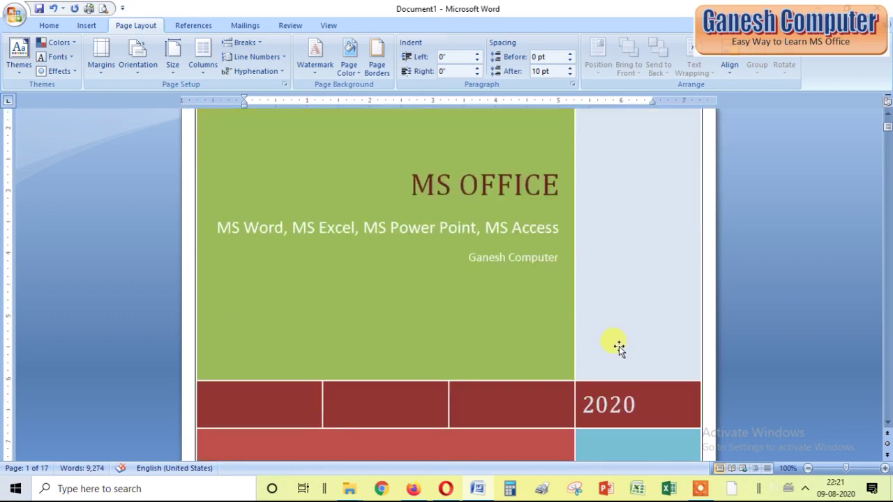
{"action": "scroll", "coordinate": [619, 346], "scroll_direction": "down", "scroll_amount": 5}
{"action": "scroll", "coordinate": [619, 345], "scroll_direction": "up", "scroll_amount": 2}
{"action": "scroll", "coordinate": [619, 345], "scroll_direction": "up", "scroll_amount": 5}
{"action": "scroll", "coordinate": [619, 344], "scroll_direction": "up", "scroll_amount": 3}
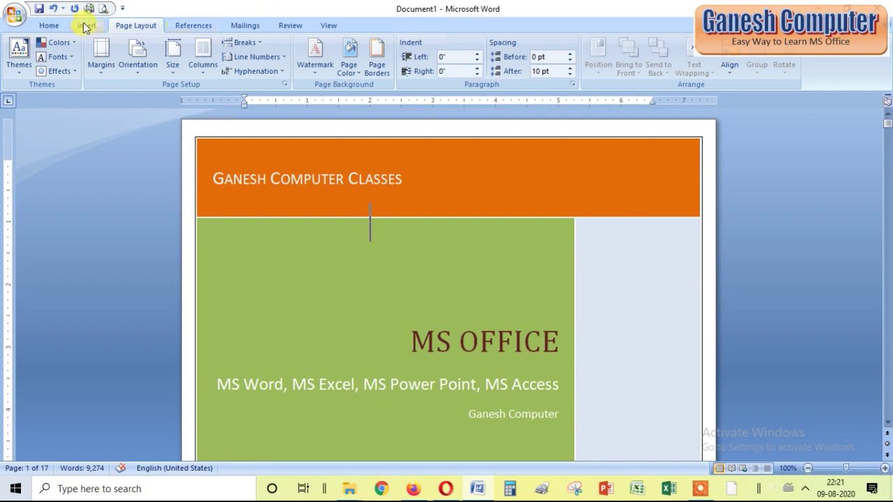
{"action": "left_click", "coordinate": [85, 25]}
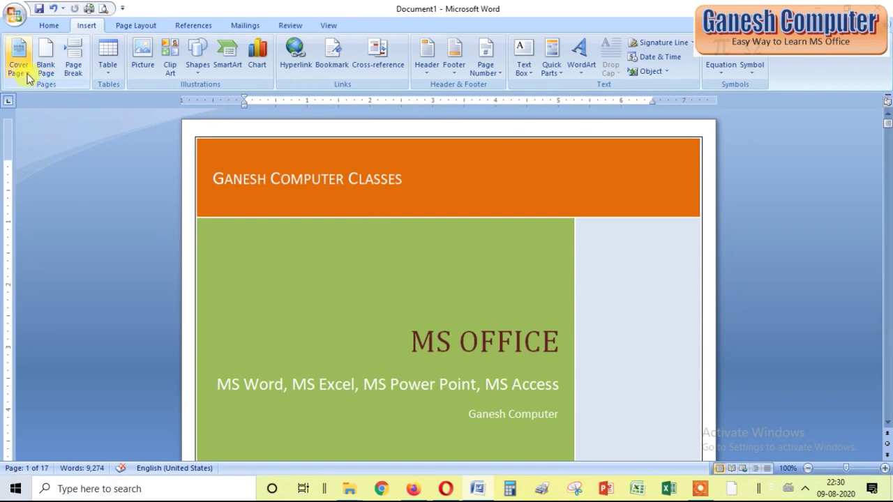
{"action": "left_click", "coordinate": [29, 77]}
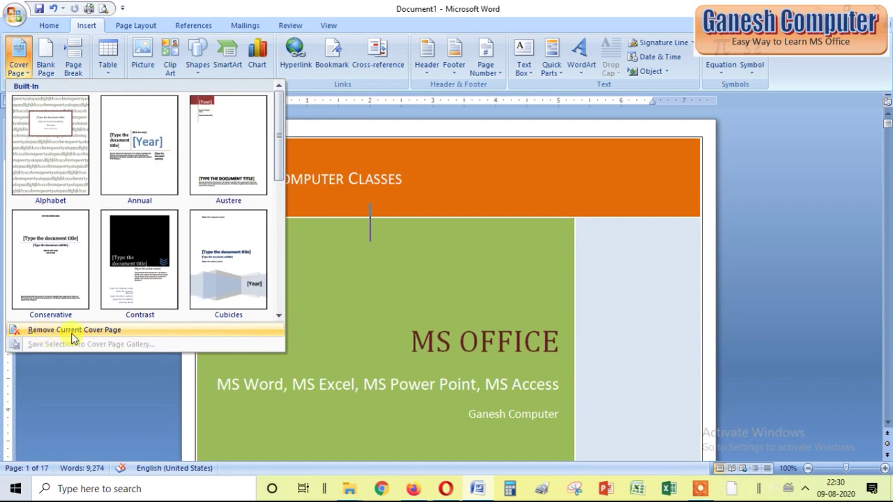
{"action": "left_click", "coordinate": [108, 333]}
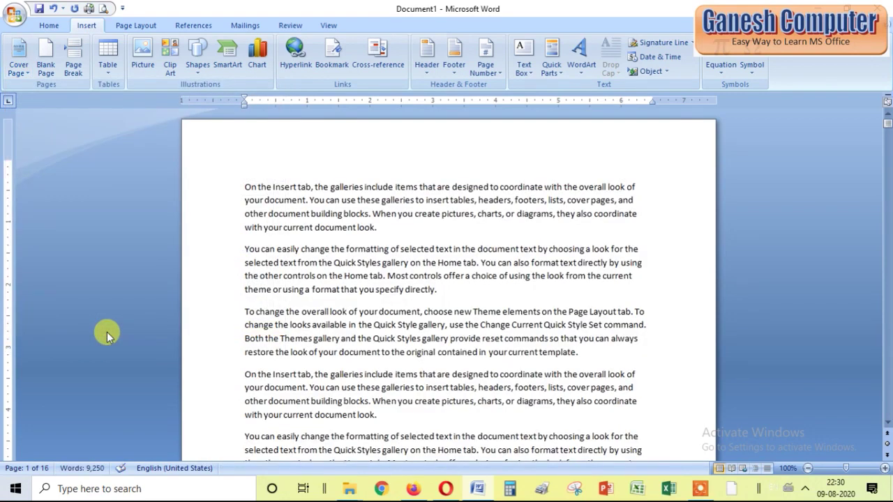
{"action": "left_click", "coordinate": [53, 9]}
{"action": "left_click", "coordinate": [21, 74]}
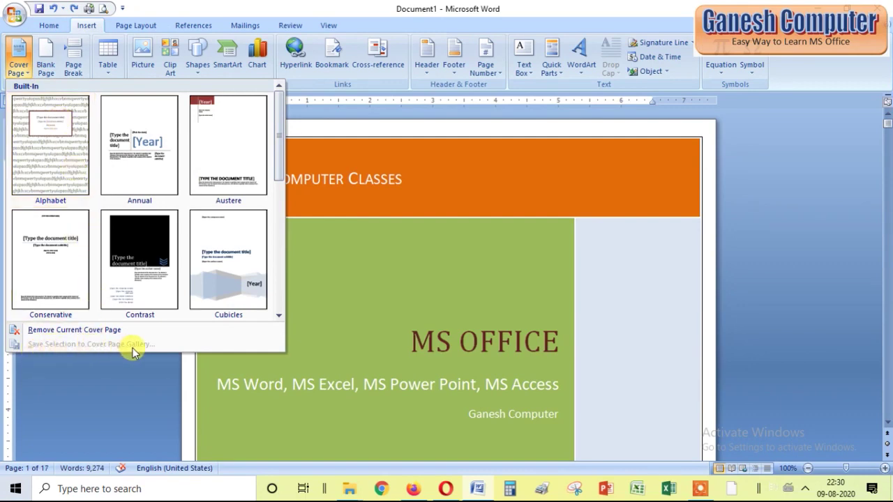
- Save the selected Tiles cover to the Cover Page gallery as 'My Cover Page'
{"action": "left_click", "coordinate": [457, 159]}
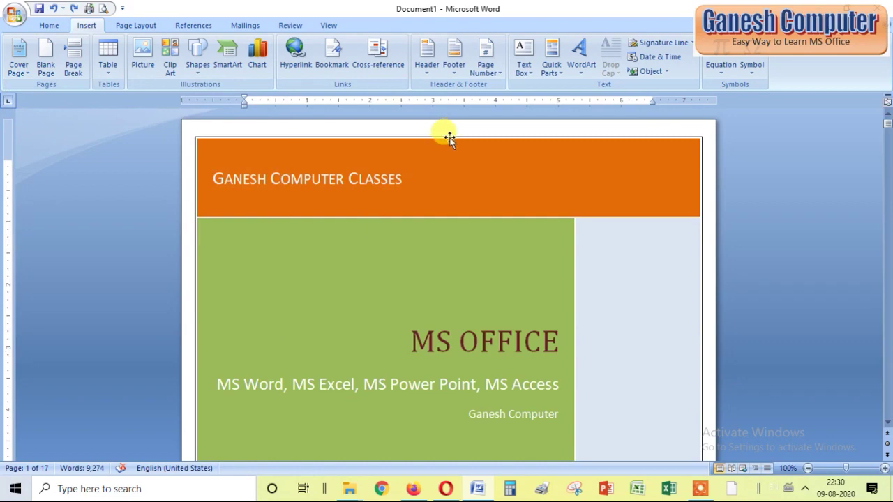
{"action": "left_click", "coordinate": [447, 139]}
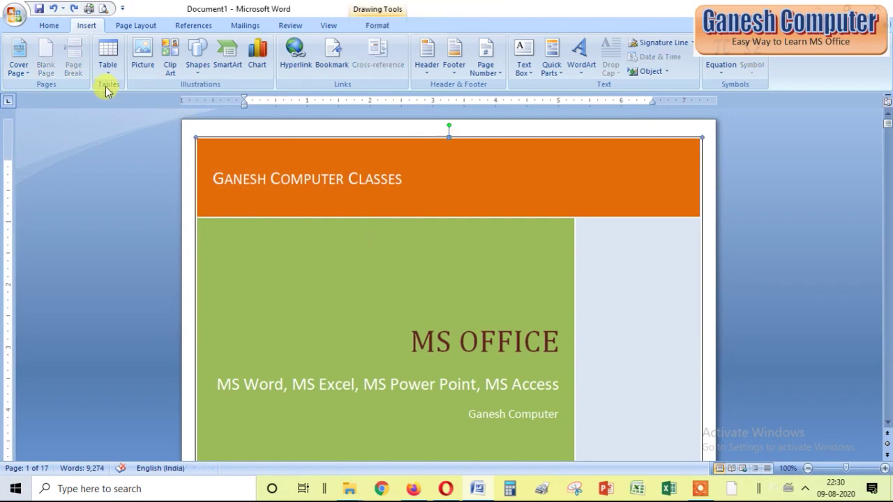
{"action": "left_click", "coordinate": [31, 76]}
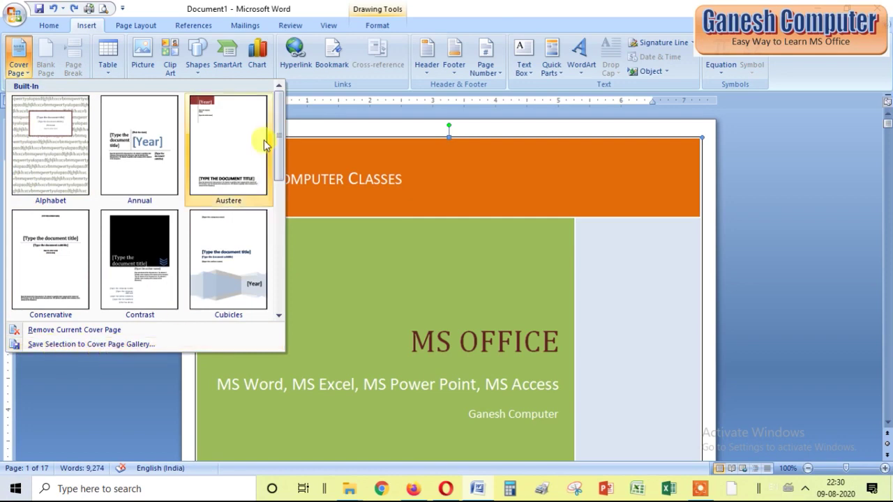
{"action": "left_click_drag", "start_coordinate": [279, 131], "coordinate": [281, 289]}
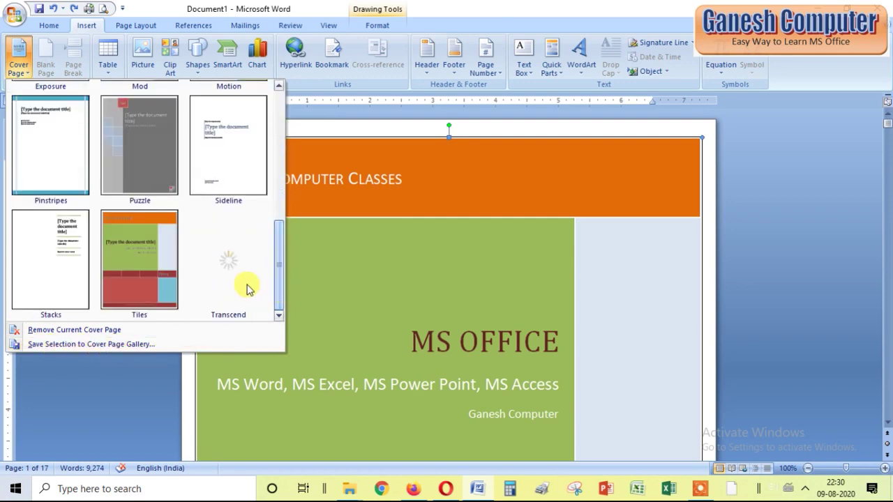
{"action": "left_click", "coordinate": [115, 343]}
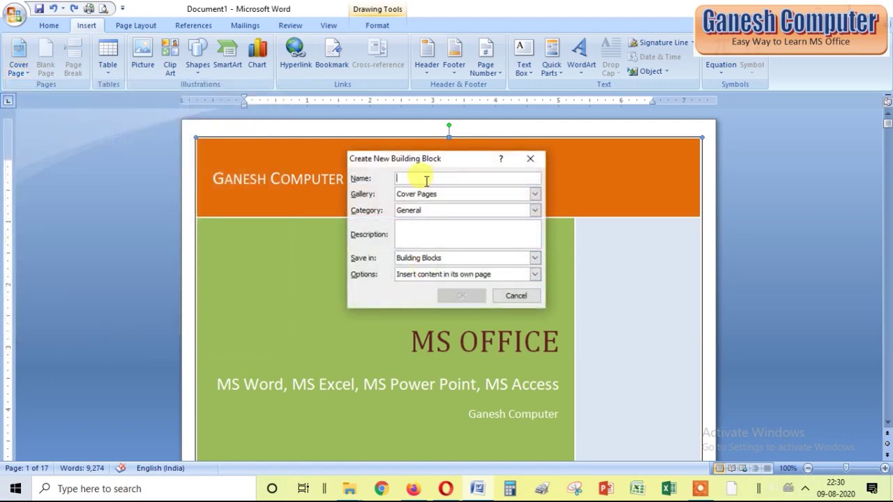
{"action": "type", "text": "M"}
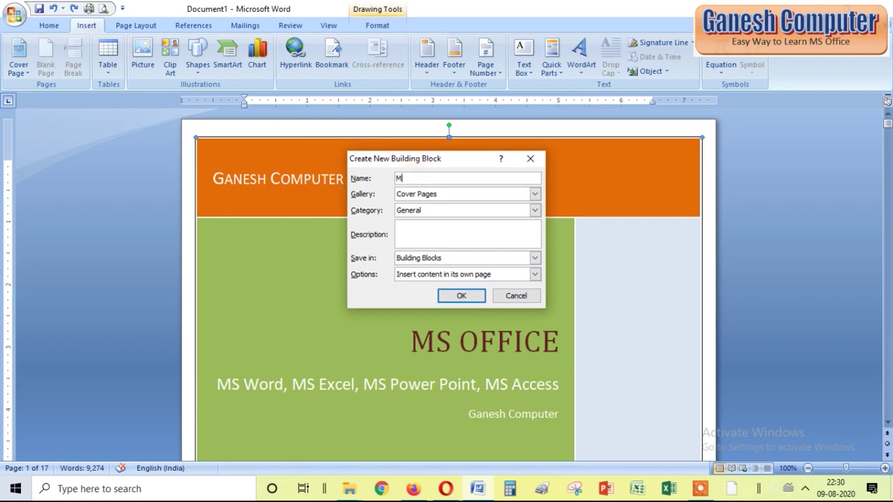
{"action": "type", "text": "y Cover P"}
{"action": "type", "text": "afg"}
{"action": "key", "text": "BackSpace"}
{"action": "left_click", "coordinate": [453, 299]}
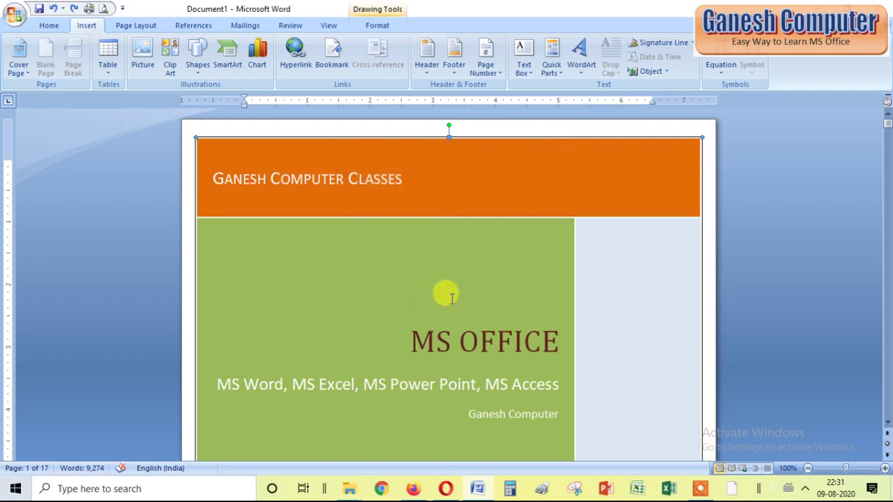
- Locate My Cover Page under General in the Cover Page gallery, then close the gallery
{"action": "left_click", "coordinate": [22, 69]}
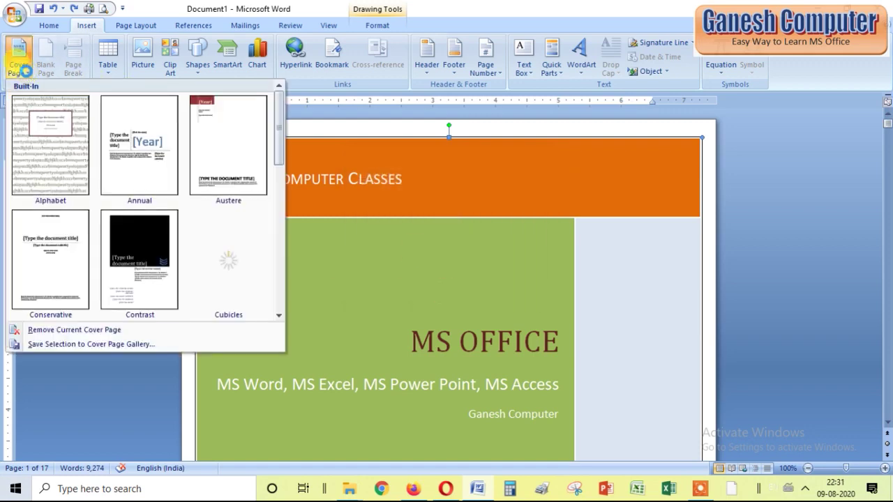
{"action": "left_click_drag", "start_coordinate": [280, 120], "coordinate": [282, 271]}
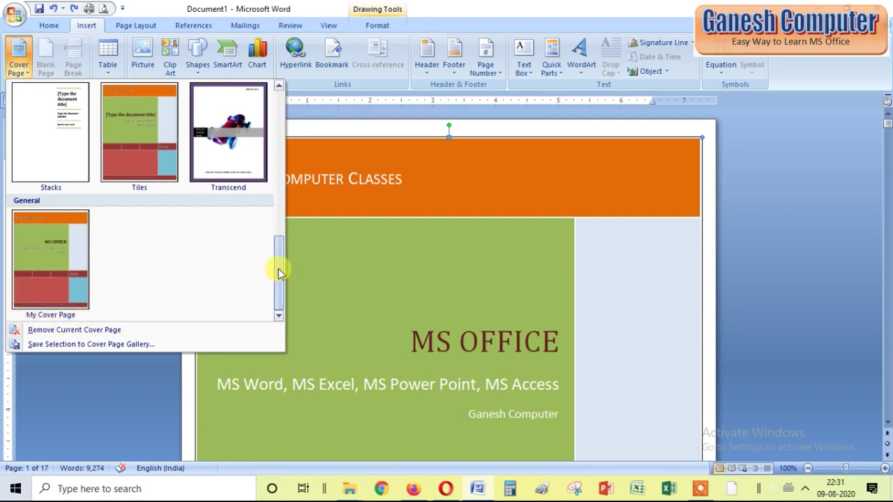
{"action": "left_click_drag", "start_coordinate": [278, 272], "coordinate": [280, 255]}
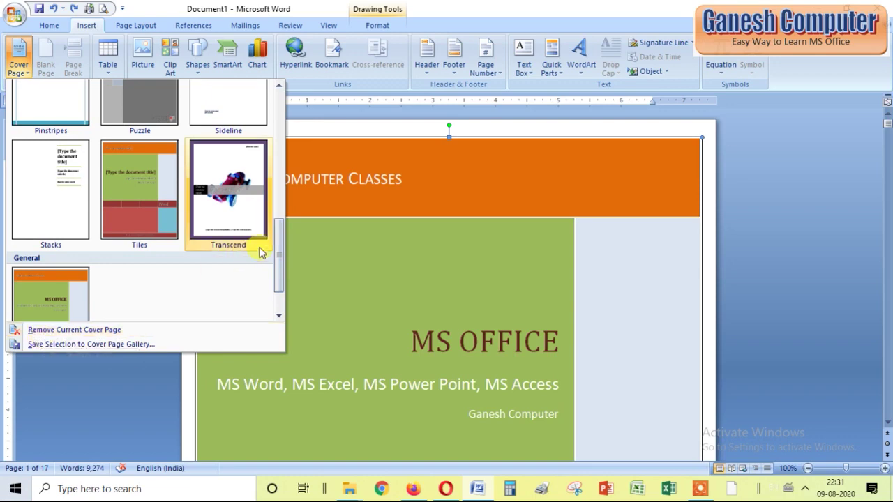
{"action": "left_click", "coordinate": [423, 131]}
{"action": "left_click", "coordinate": [773, 188]}
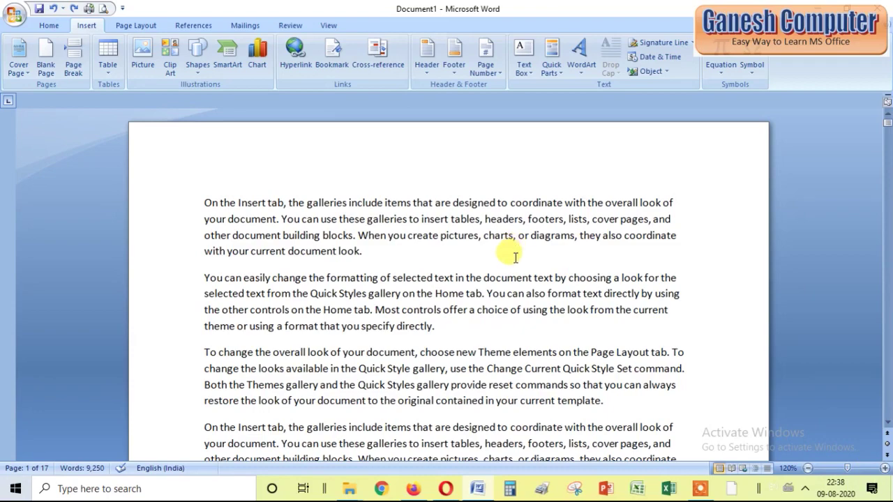
- Zoom out to 50% to show three pages and select page 1's first paragraph
{"action": "scroll", "coordinate": [503, 270], "scroll_direction": "down", "scroll_amount": 1, "text": "ctrl"}
{"action": "scroll", "coordinate": [504, 271], "scroll_direction": "down", "scroll_amount": 2, "text": "ctrl"}
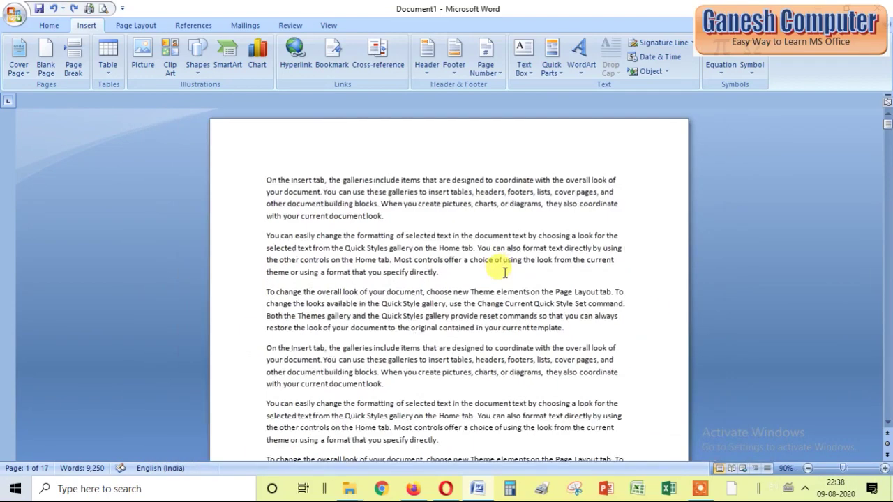
{"action": "scroll", "coordinate": [503, 271], "scroll_direction": "down", "scroll_amount": 1, "text": "ctrl"}
{"action": "scroll", "coordinate": [503, 271], "scroll_direction": "down", "scroll_amount": 1, "text": "ctrl"}
{"action": "scroll", "coordinate": [504, 270], "scroll_direction": "down", "scroll_amount": 1, "text": "ctrl"}
{"action": "scroll", "coordinate": [503, 271], "scroll_direction": "down", "scroll_amount": 1, "text": "ctrl"}
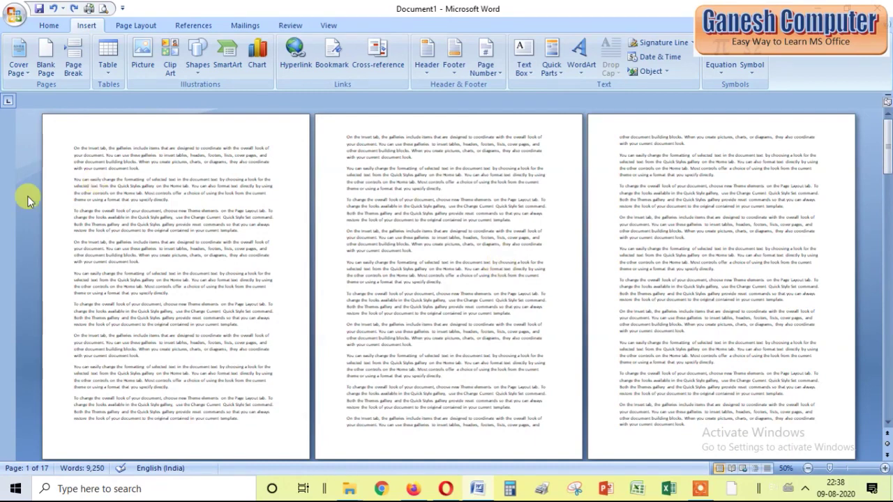
{"action": "left_click_drag", "start_coordinate": [71, 148], "coordinate": [167, 197]}
- Highlight the first two paragraphs on page 1 in Turquoise
{"action": "scroll", "coordinate": [171, 195], "scroll_direction": "up", "scroll_amount": 7, "text": "ctrl"}
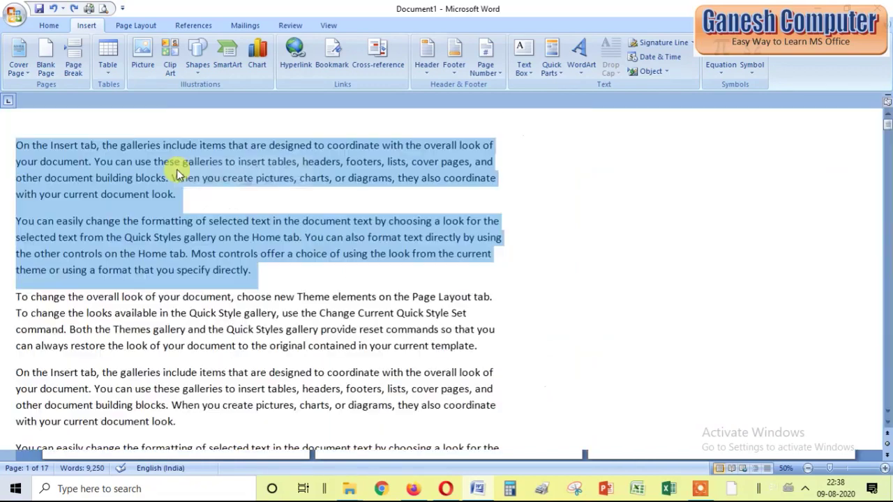
{"action": "left_click", "coordinate": [50, 25]}
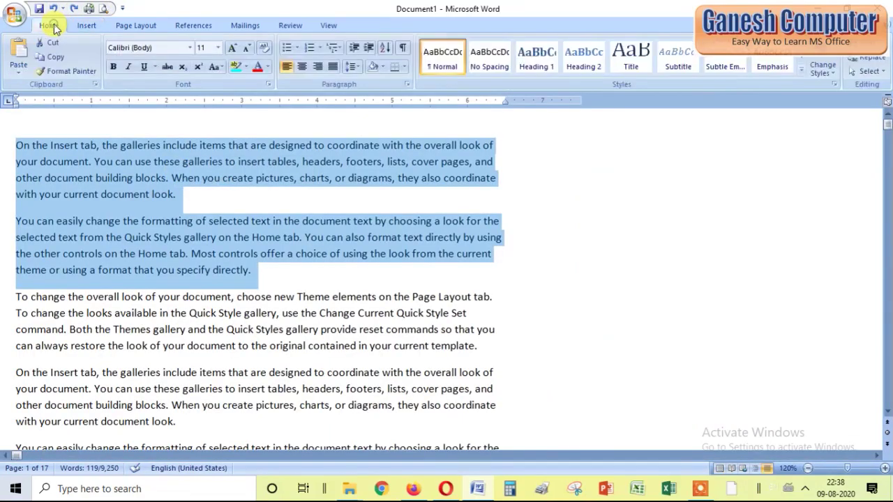
{"action": "left_click", "coordinate": [247, 66]}
{"action": "left_click", "coordinate": [274, 85]}
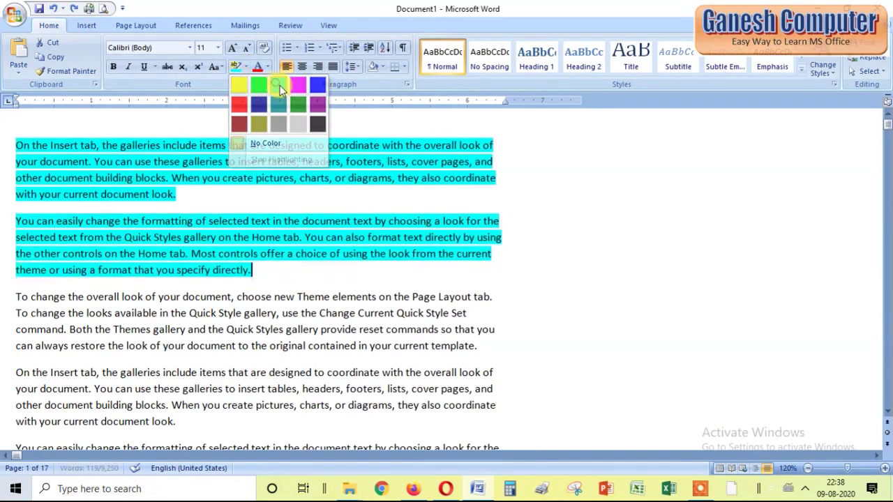
{"action": "left_click", "coordinate": [328, 270]}
- Switch the document to Print Layout view
{"action": "scroll", "coordinate": [360, 234], "scroll_direction": "down", "scroll_amount": 5, "text": "ctrl"}
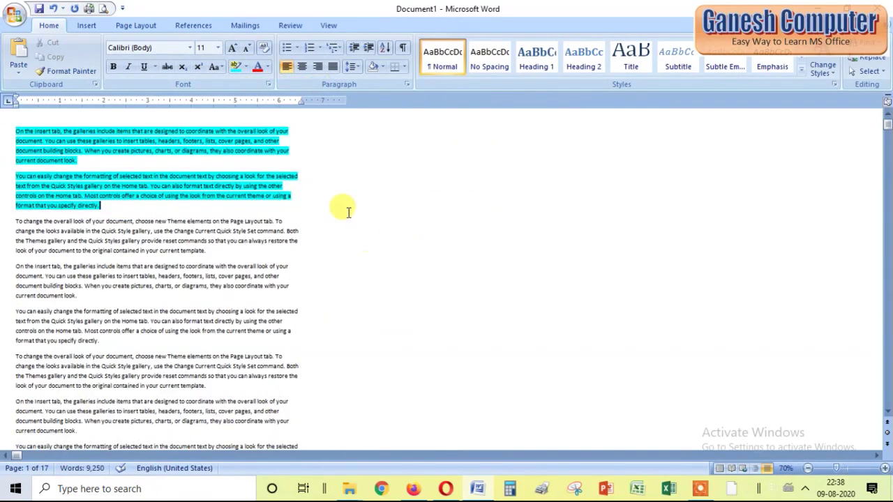
{"action": "left_click", "coordinate": [329, 25]}
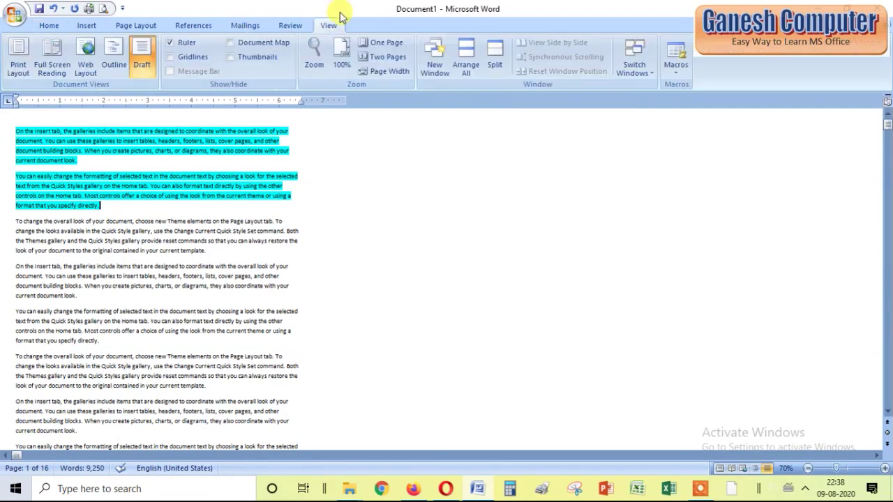
{"action": "left_click", "coordinate": [19, 66]}
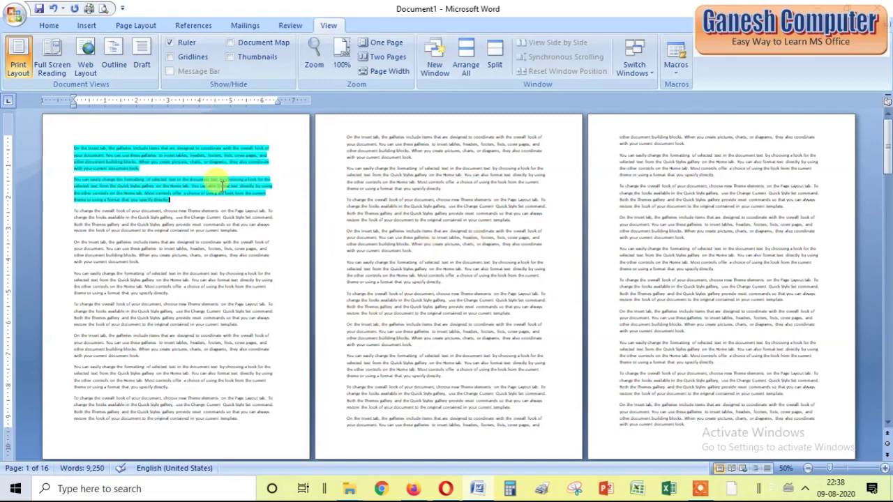
- Add seven blank lines after the highlighted paragraphs, leaving page 2 empty
{"action": "left_click", "coordinate": [85, 25]}
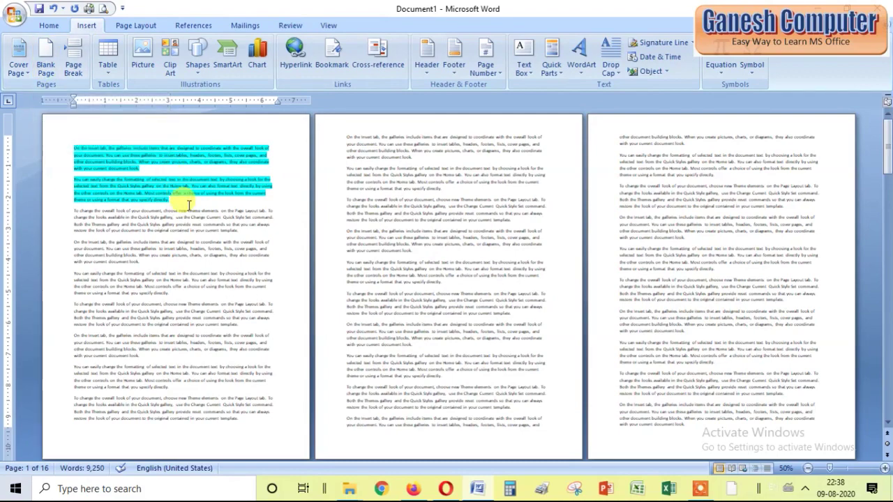
{"action": "key", "text": "Return"}
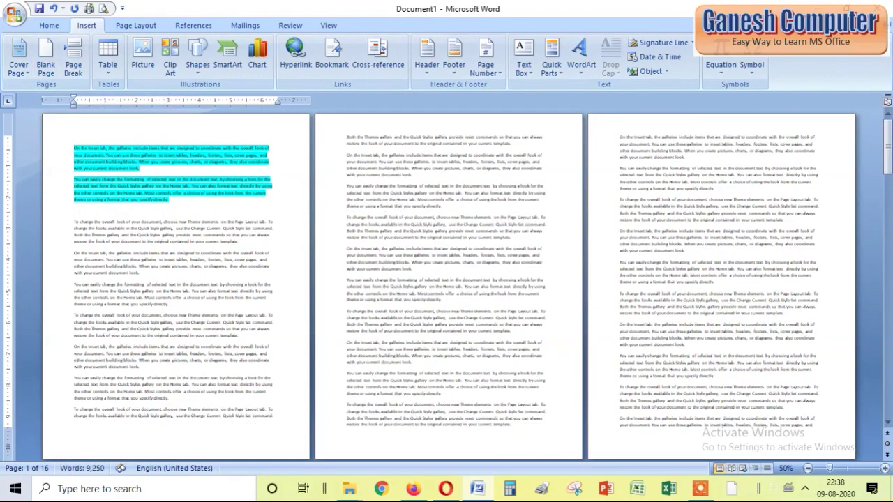
{"action": "key", "text": "Return"}
{"action": "key", "text": "Return"}
{"action": "key", "text": "Return"}
{"action": "key", "text": "Return"}
{"action": "key", "text": "Return"}
{"action": "key", "text": "Return"}
{"action": "key", "text": "Return"}
{"action": "key", "text": "Return"}
{"action": "key", "text": "Return"}
{"action": "key", "text": "Return"}
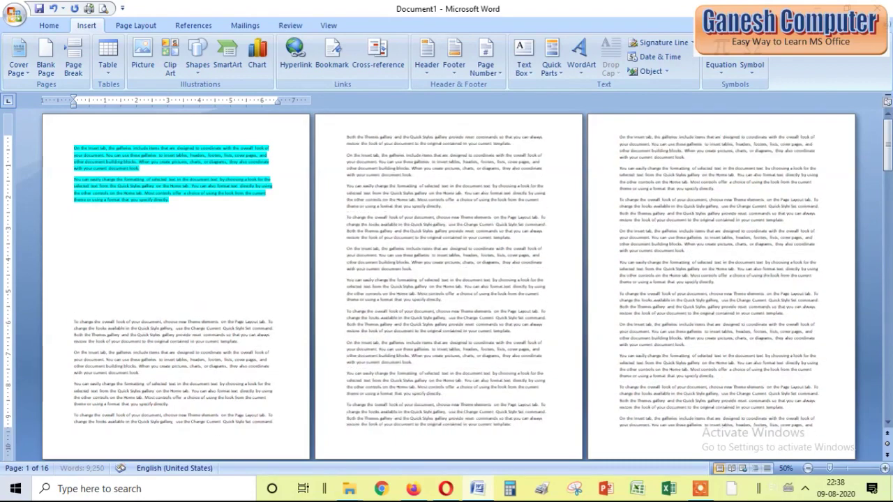
{"action": "key", "text": "Return"}
{"action": "key", "text": "Return"}
{"action": "key", "text": "Return"}
{"action": "key", "text": "Return"}
{"action": "key", "text": "Return"}
{"action": "key", "text": "Return"}
{"action": "key", "text": "Return"}
{"action": "key", "text": "Return"}
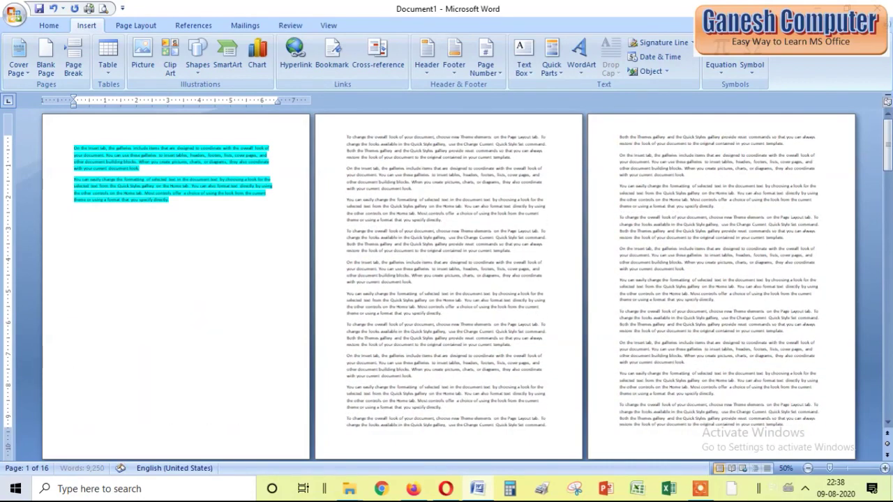
{"action": "key", "text": "Return"}
{"action": "key", "text": "Return"}
{"action": "key", "text": "Return"}
{"action": "key", "text": "Return"}
{"action": "key", "text": "Return"}
{"action": "key", "text": "Return"}
{"action": "key", "text": "Return"}
{"action": "key", "text": "Return"}
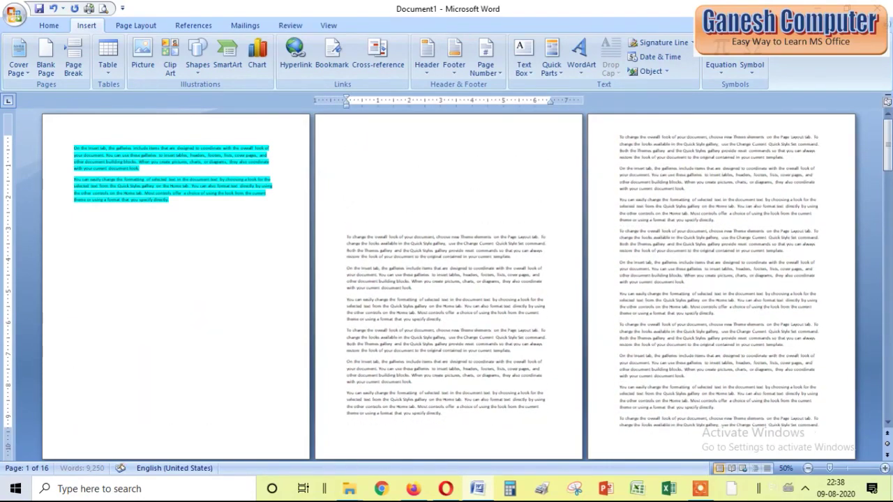
{"action": "key", "text": "Return"}
{"action": "key", "text": "Return"}
{"action": "key", "text": "Return"}
{"action": "key", "text": "Return"}
{"action": "key", "text": "Return"}
{"action": "key", "text": "Return"}
{"action": "key", "text": "Return"}
{"action": "key", "text": "Return"}
{"action": "key", "text": "Return"}
{"action": "key", "text": "Return"}
{"action": "key", "text": "Return"}
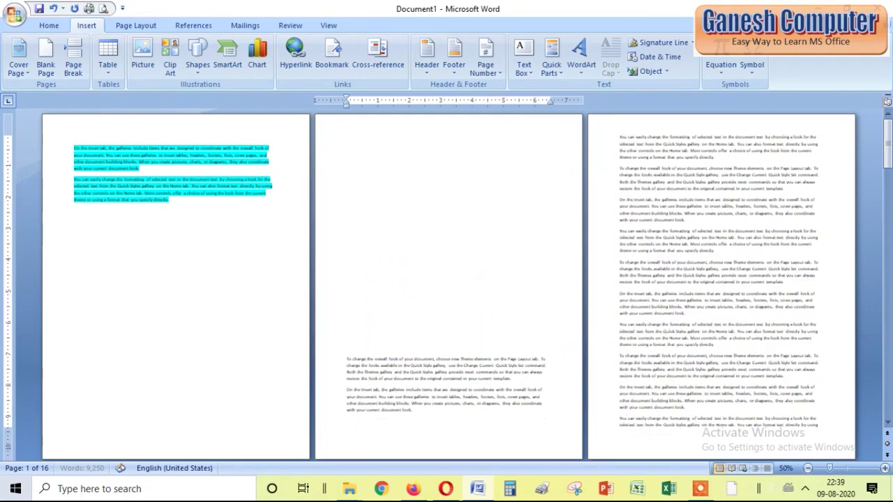
{"action": "key", "text": "Return"}
{"action": "key", "text": "Return"}
{"action": "key", "text": "Return"}
{"action": "key", "text": "Return"}
{"action": "key", "text": "Return"}
{"action": "key", "text": "Return"}
{"action": "key", "text": "Return"}
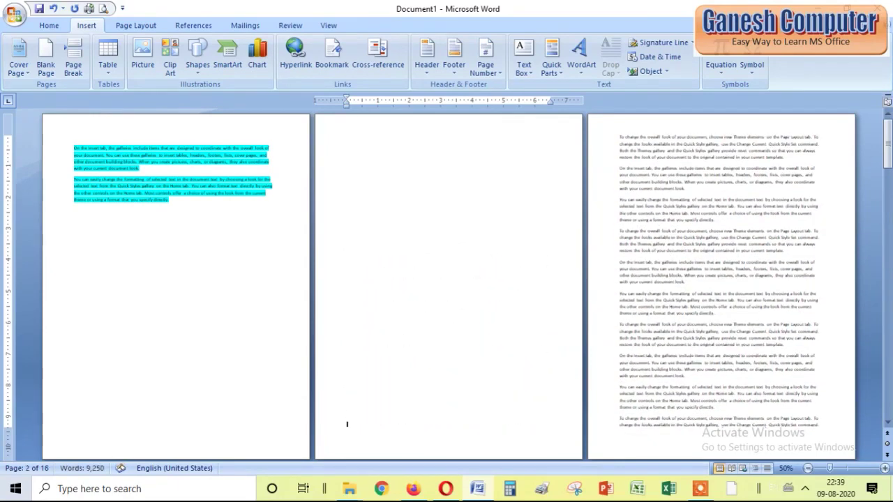
{"action": "key", "text": "Return"}
{"action": "key", "text": "Return"}
{"action": "key", "text": "Return"}
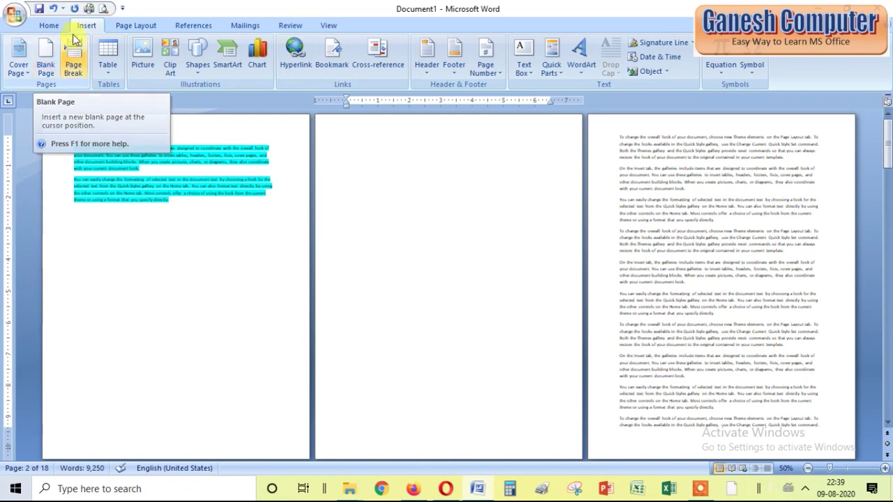
- Undo the blank lines, try a Blank Page after paragraph 2, then undo it
{"action": "left_click", "coordinate": [53, 8]}
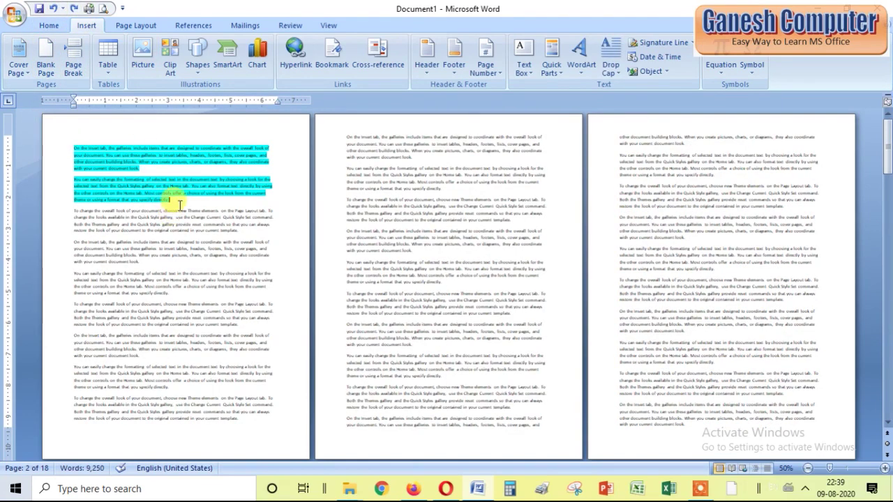
{"action": "mouse_move", "coordinate": [71, 149]}
{"action": "left_mouse_down"}
{"action": "mouse_move", "coordinate": [157, 183]}
{"action": "mouse_move", "coordinate": [176, 201]}
{"action": "left_mouse_up"}
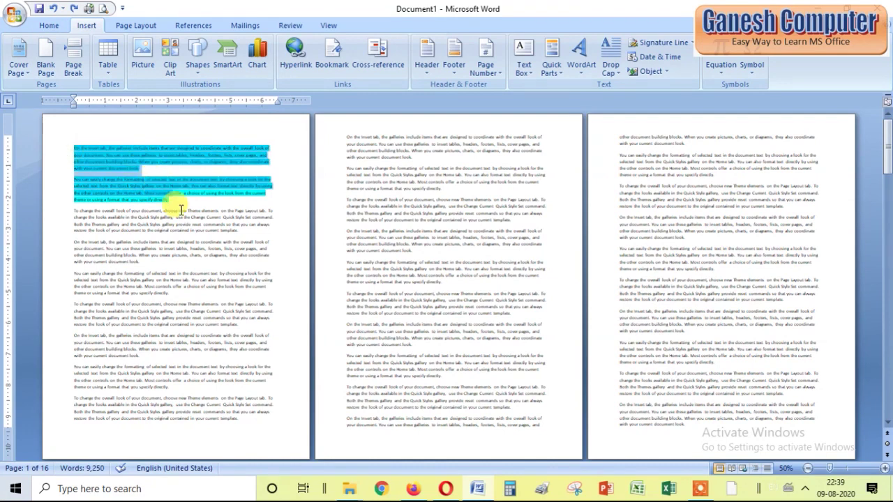
{"action": "left_click", "coordinate": [182, 202]}
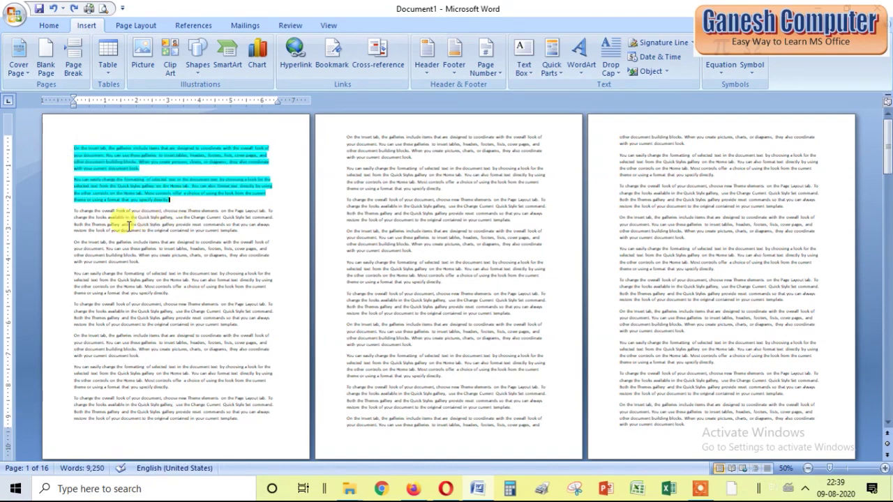
{"action": "left_click", "coordinate": [45, 61]}
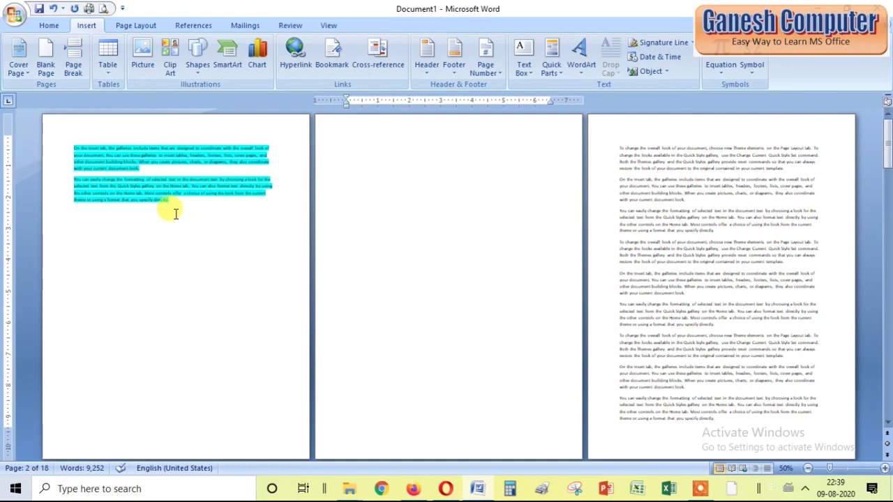
{"action": "left_click", "coordinate": [54, 9]}
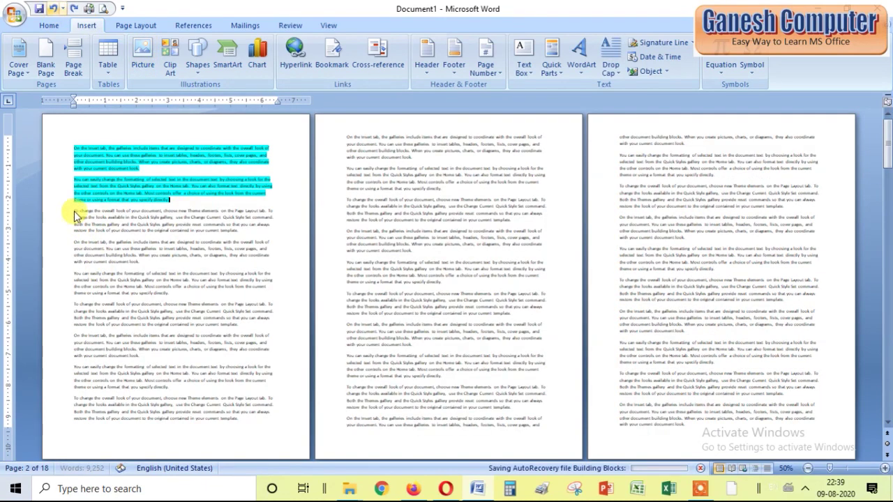
- Highlight the third paragraph in cyan to match the first two
{"action": "left_click_drag", "start_coordinate": [74, 212], "coordinate": [245, 206]}
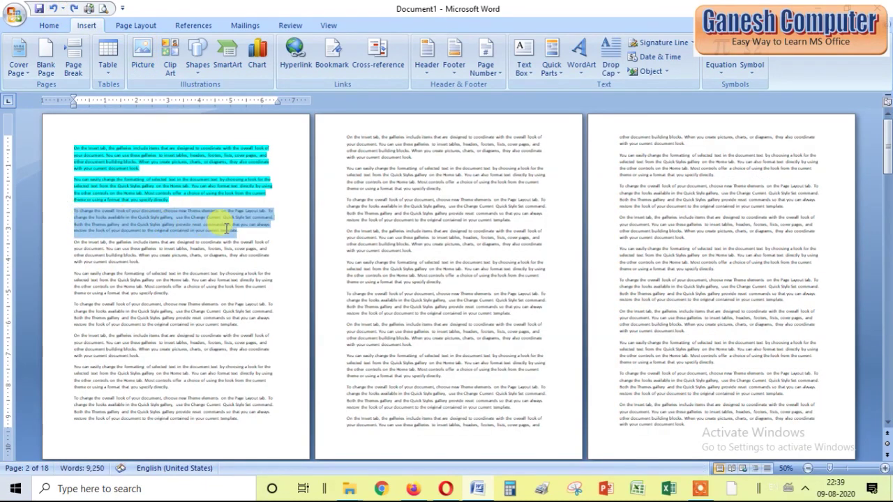
{"action": "left_click", "coordinate": [49, 25]}
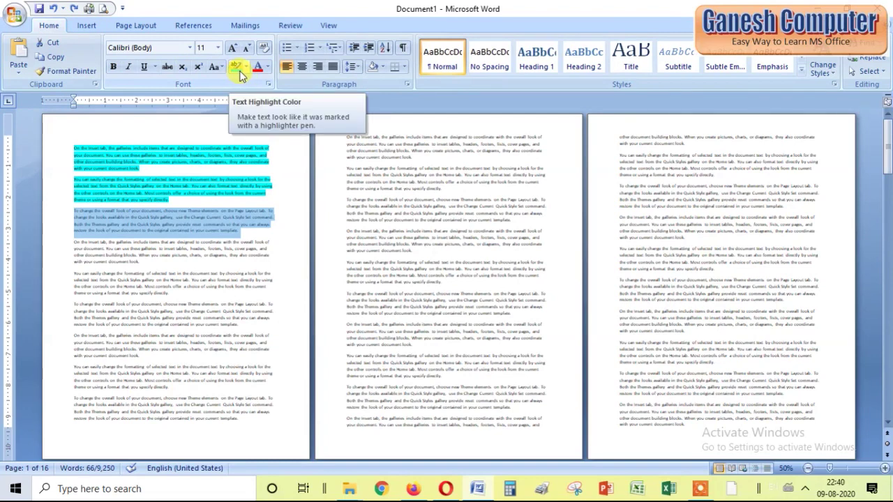
{"action": "left_click", "coordinate": [237, 68]}
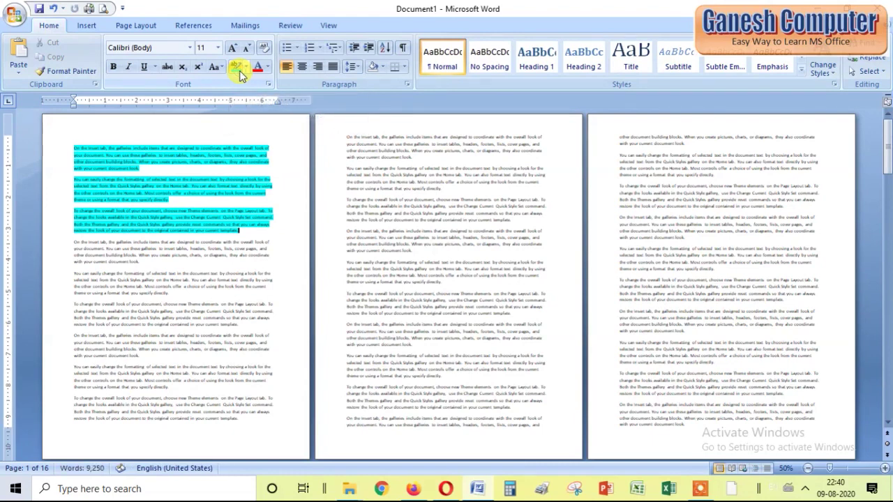
{"action": "left_click", "coordinate": [89, 28]}
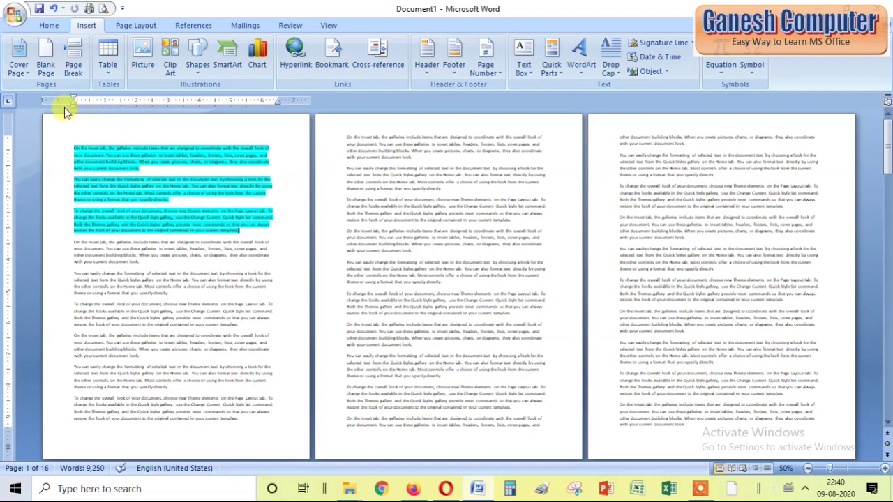
{"action": "left_click", "coordinate": [47, 59]}
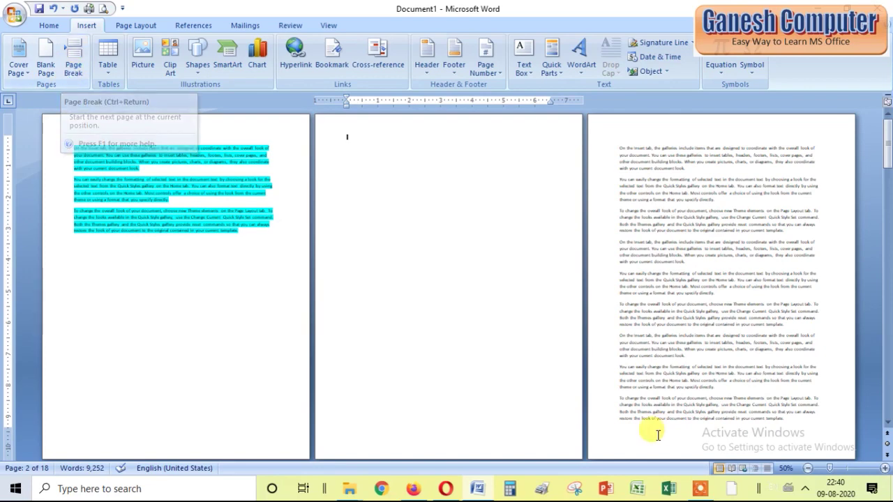
{"action": "key", "text": "ctrl+z"}
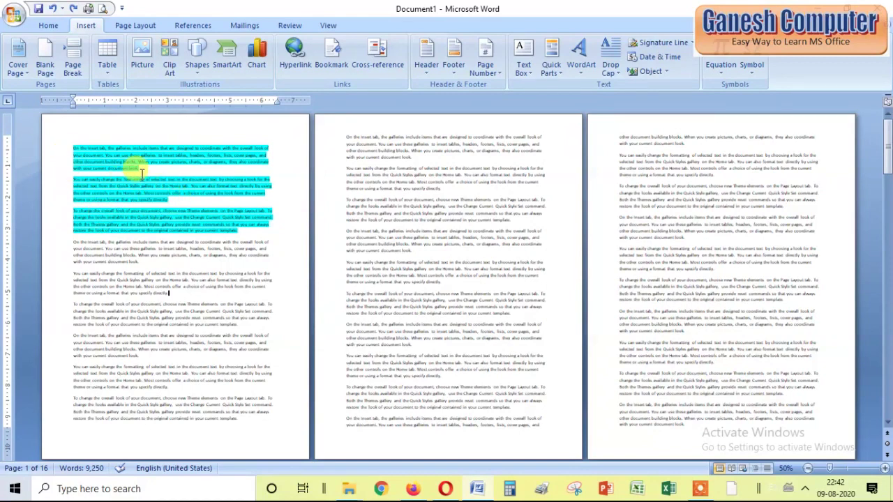
{"action": "left_click_drag", "start_coordinate": [74, 148], "coordinate": [149, 173]}
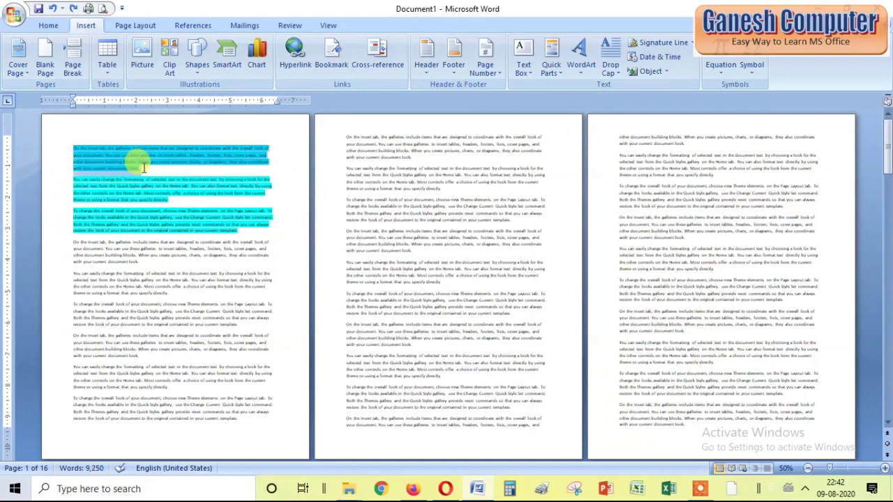
{"action": "left_click", "coordinate": [148, 170]}
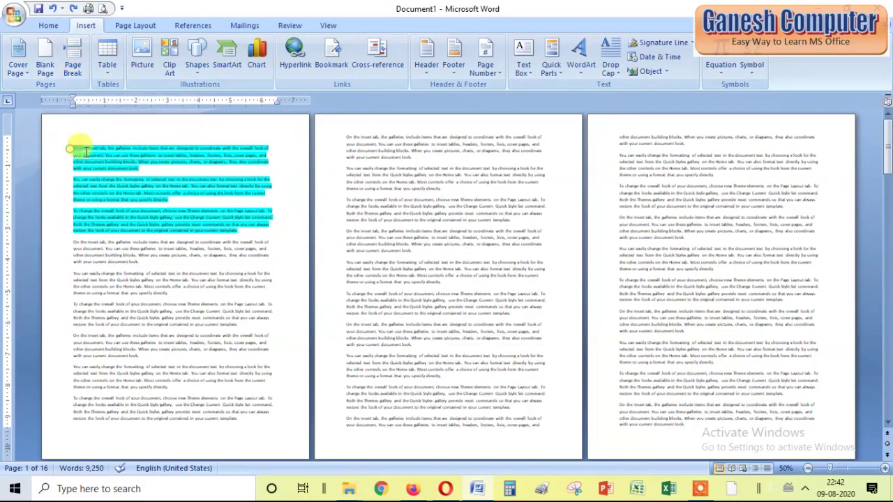
{"action": "left_click_drag", "start_coordinate": [85, 151], "coordinate": [141, 168]}
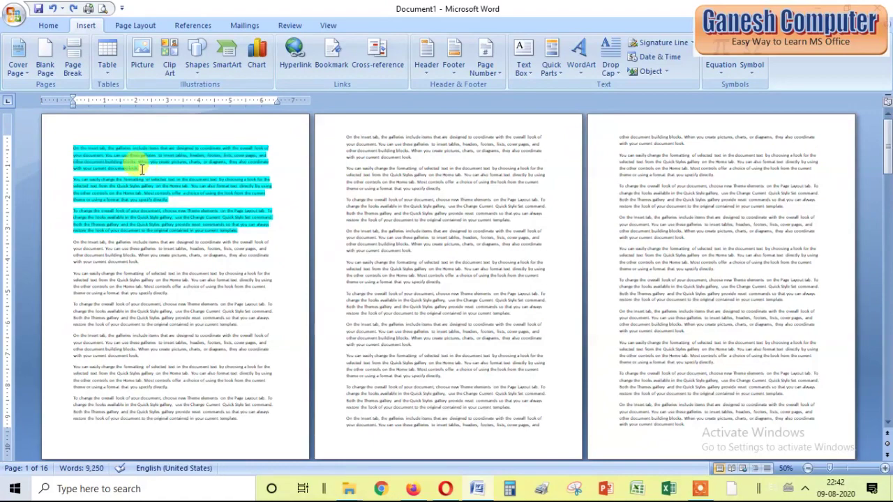
{"action": "left_click", "coordinate": [73, 61]}
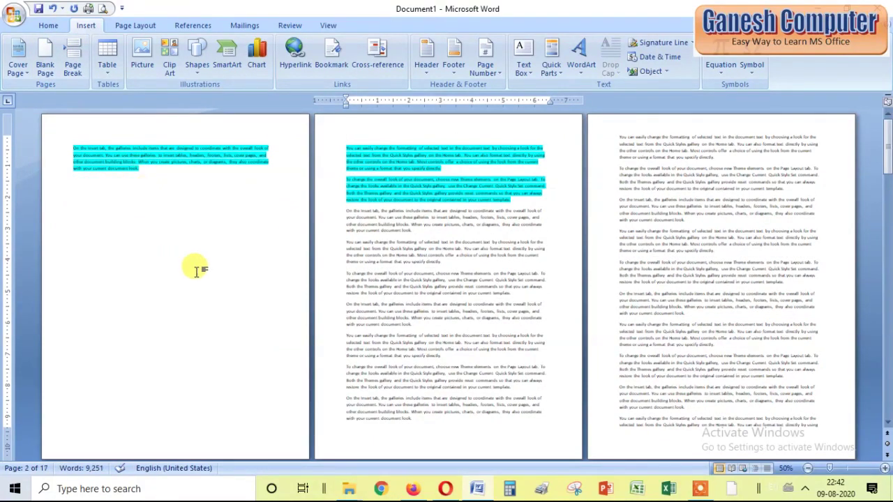
{"action": "left_click", "coordinate": [141, 168]}
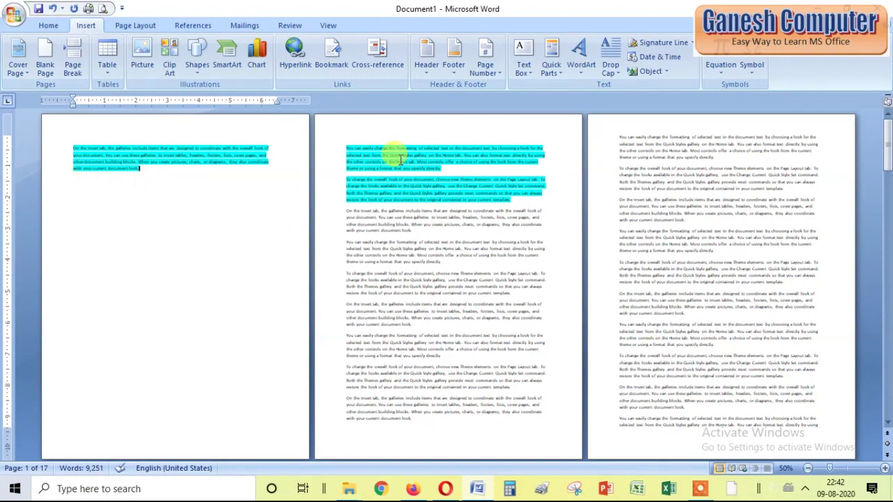
{"action": "left_click", "coordinate": [55, 9]}
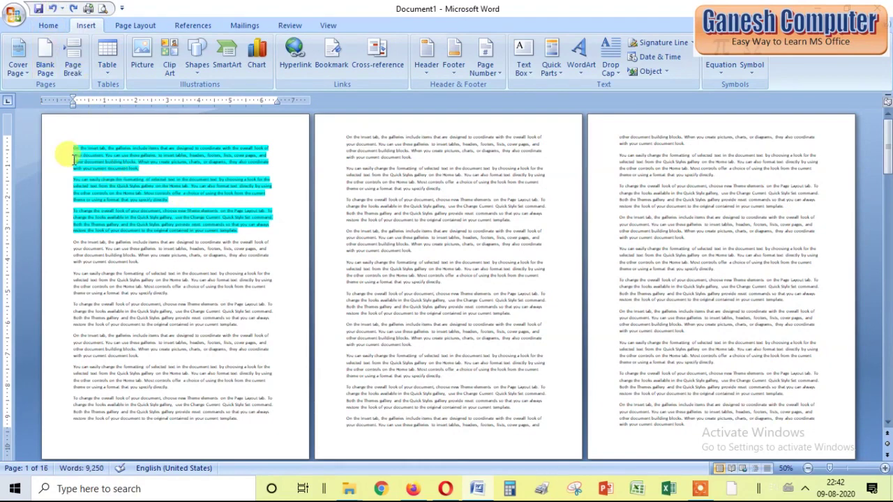
- Try a page break after the second highlighted paragraph, then undo it
{"action": "left_click_drag", "start_coordinate": [72, 148], "coordinate": [176, 204]}
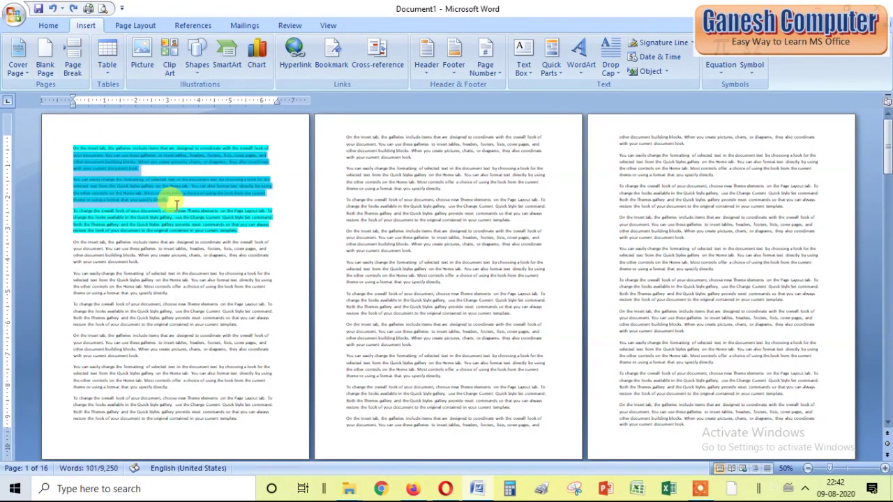
{"action": "left_click", "coordinate": [171, 192]}
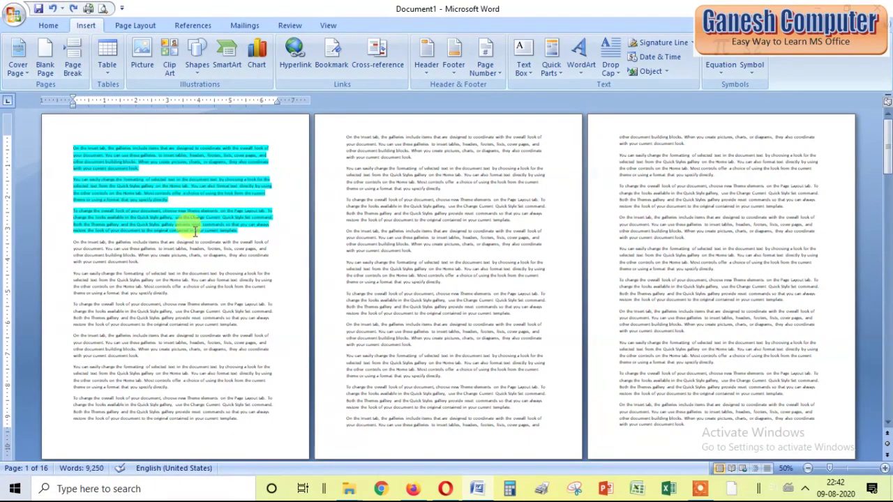
{"action": "left_click", "coordinate": [74, 63]}
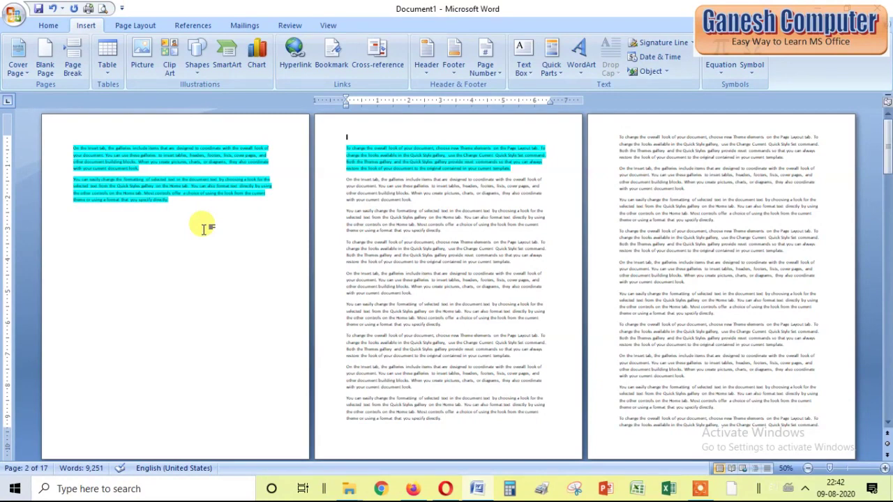
{"action": "left_click", "coordinate": [53, 8]}
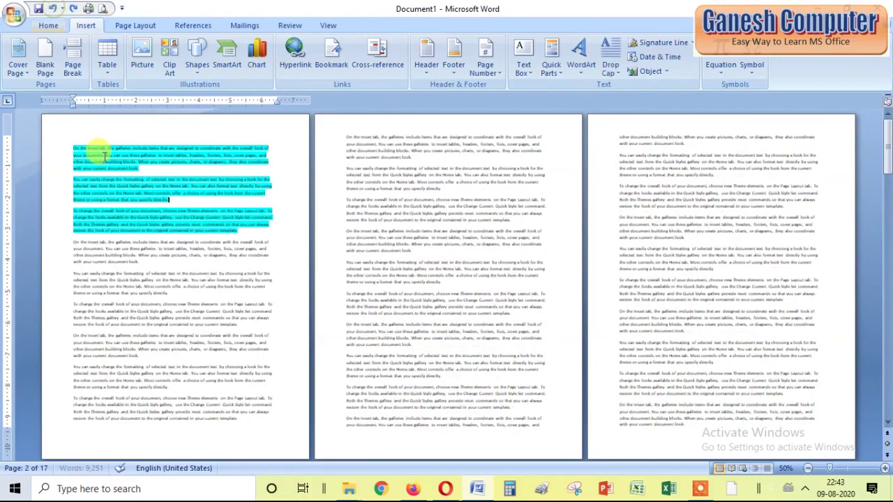
- Insert a page break after the third highlighted paragraph
{"action": "mouse_move", "coordinate": [73, 148]}
{"action": "left_mouse_down"}
{"action": "mouse_move", "coordinate": [244, 223]}
{"action": "mouse_move", "coordinate": [244, 232]}
{"action": "left_mouse_up"}
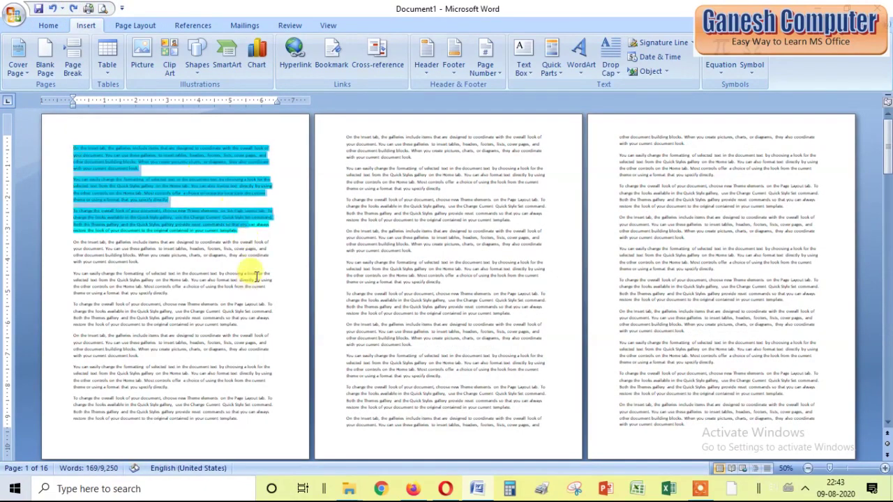
{"action": "left_click", "coordinate": [244, 233]}
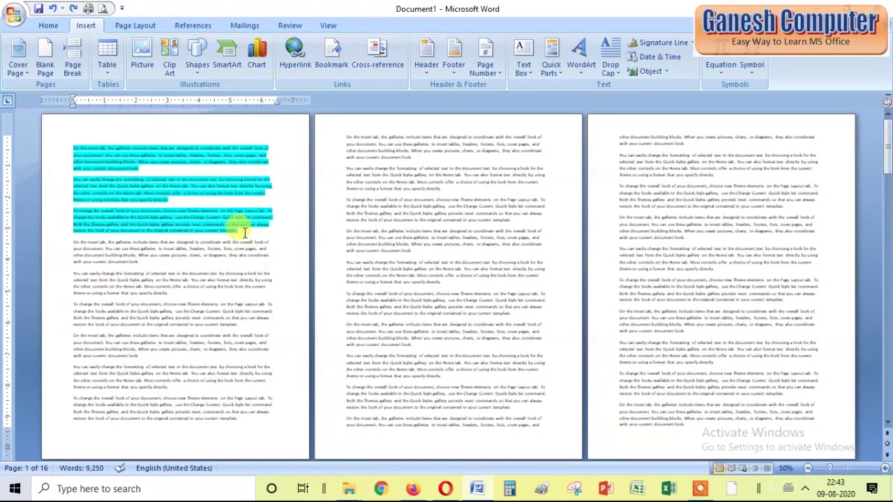
{"action": "left_click", "coordinate": [73, 59]}
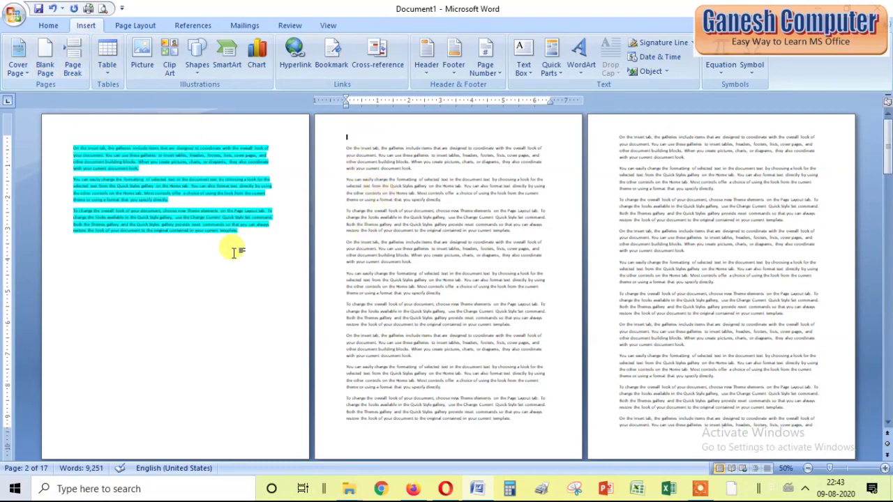
{"action": "left_click", "coordinate": [238, 231]}
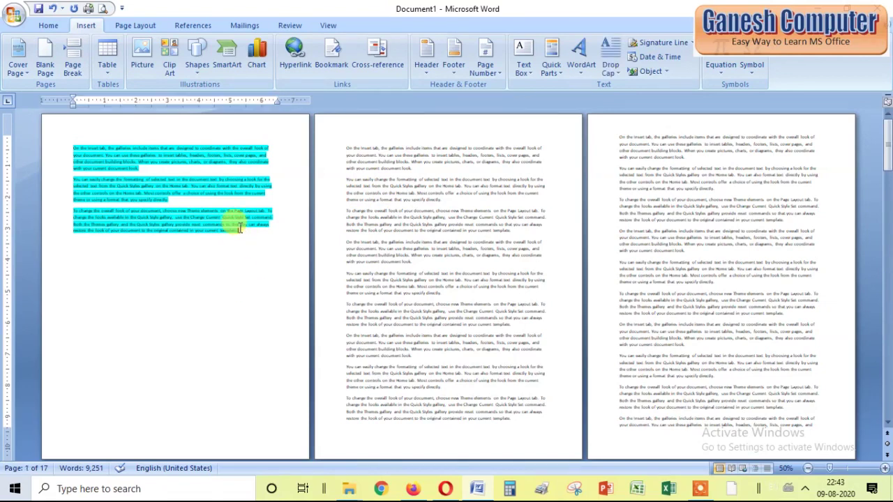